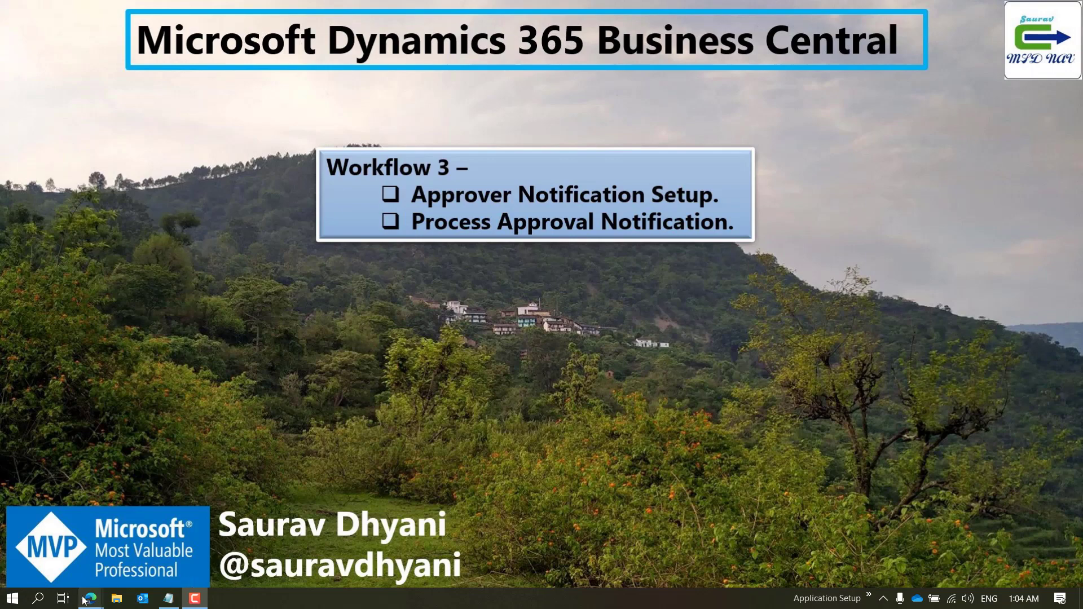
- Find Workflows through Tell Me, open the Sales Order Approval Workflow, and select its approval-requested step
mouse_move(84, 601)
left_click(217, 543)
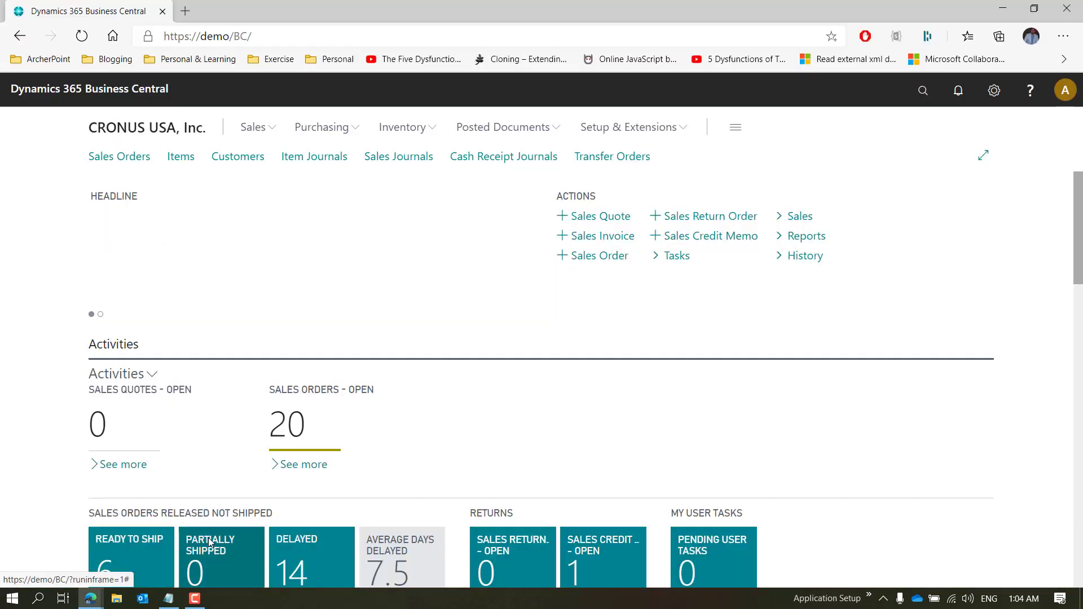
left_click(924, 90)
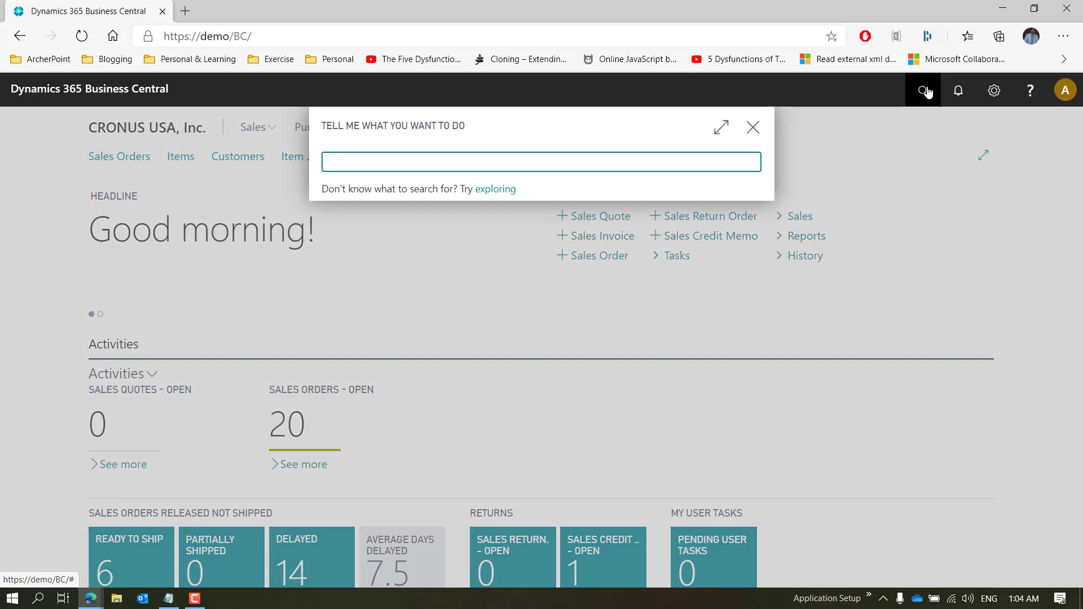
type("Workf")
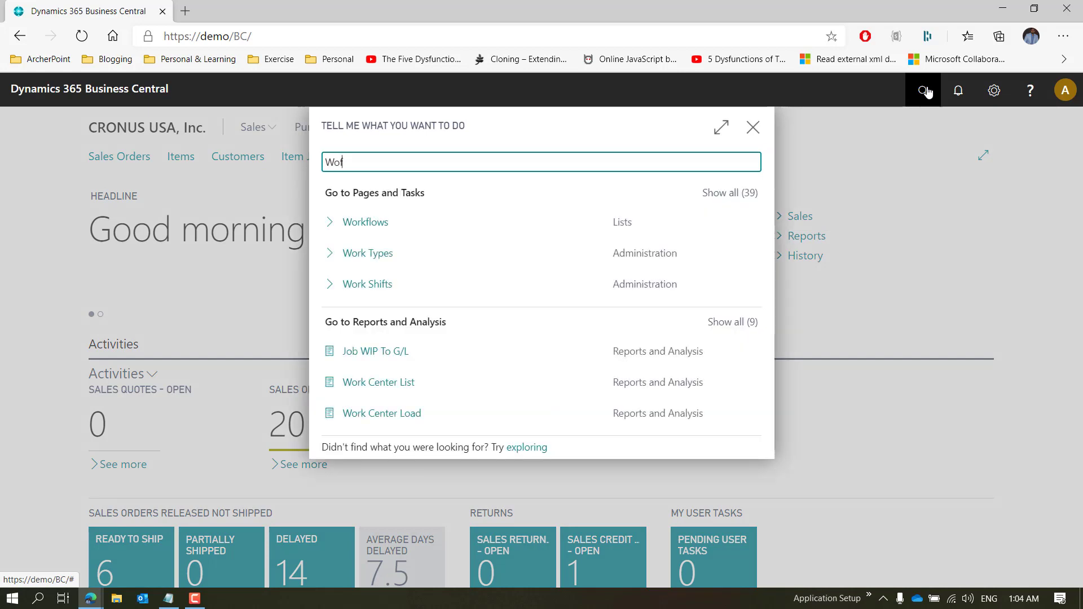
type("low")
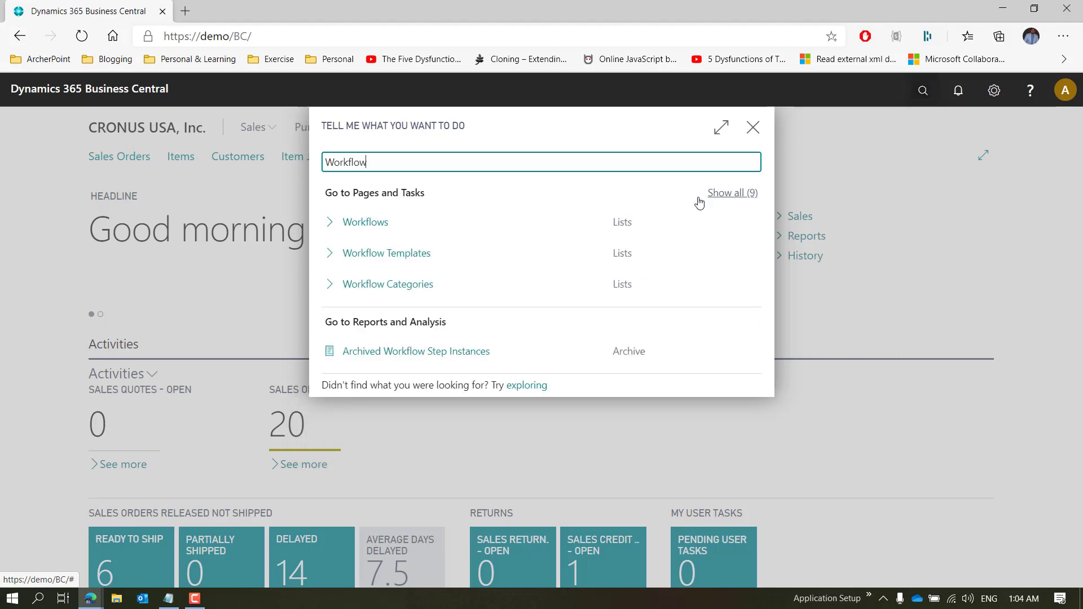
left_click(355, 235)
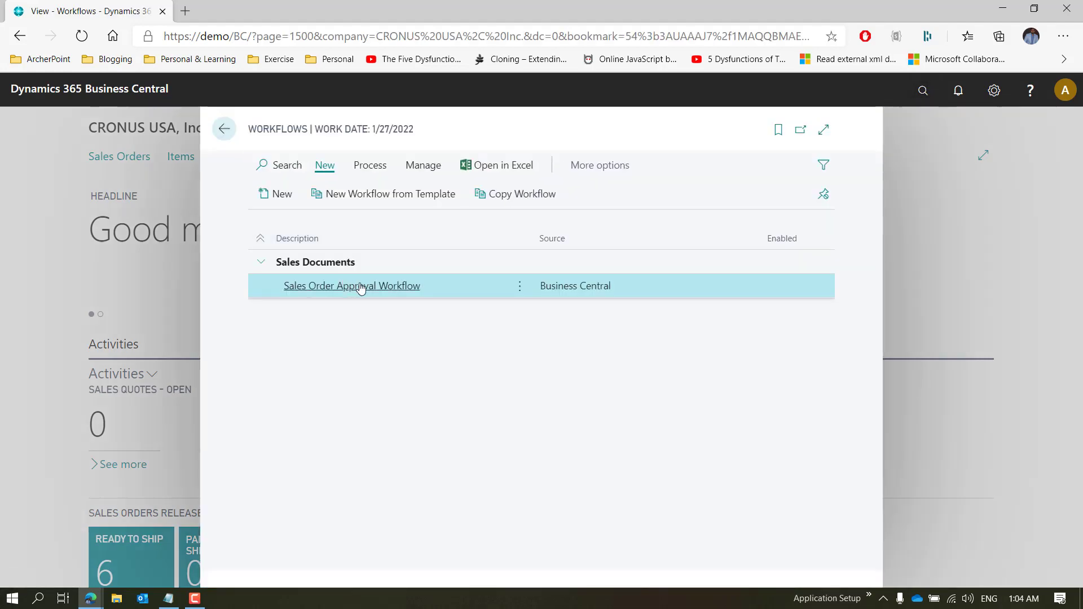
left_click(360, 286)
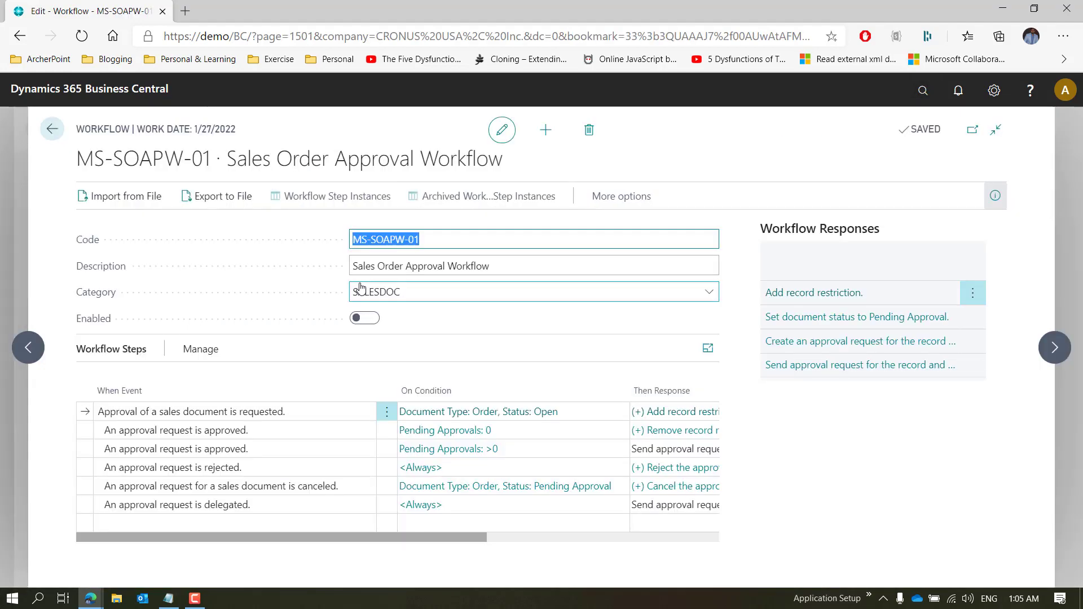
left_click(259, 415)
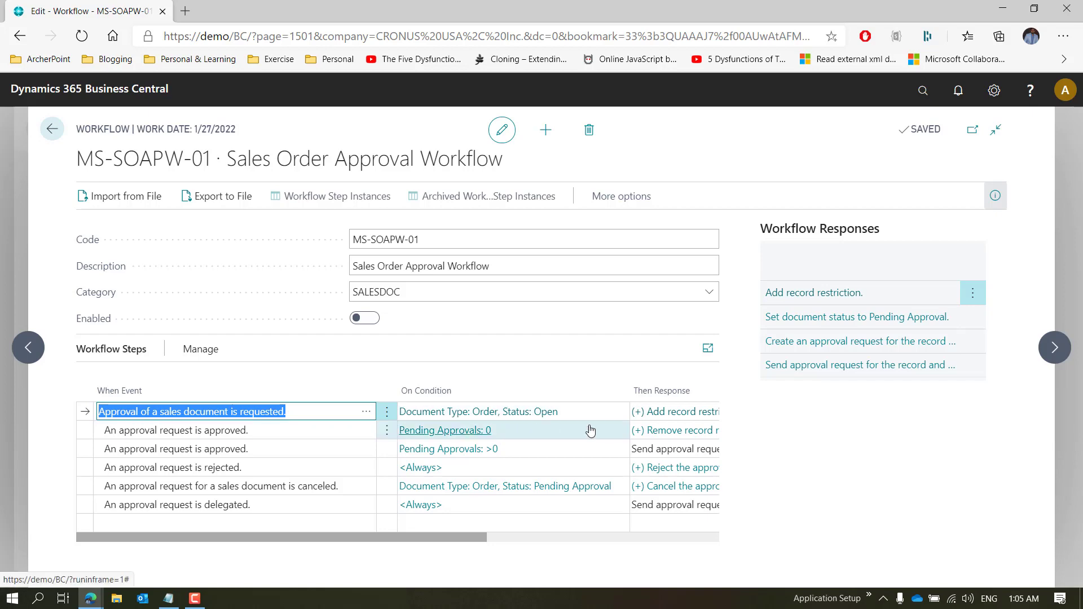
- Review the 'Send approval request for the record and create a notification' options, then return to the Role Center
left_click(673, 416)
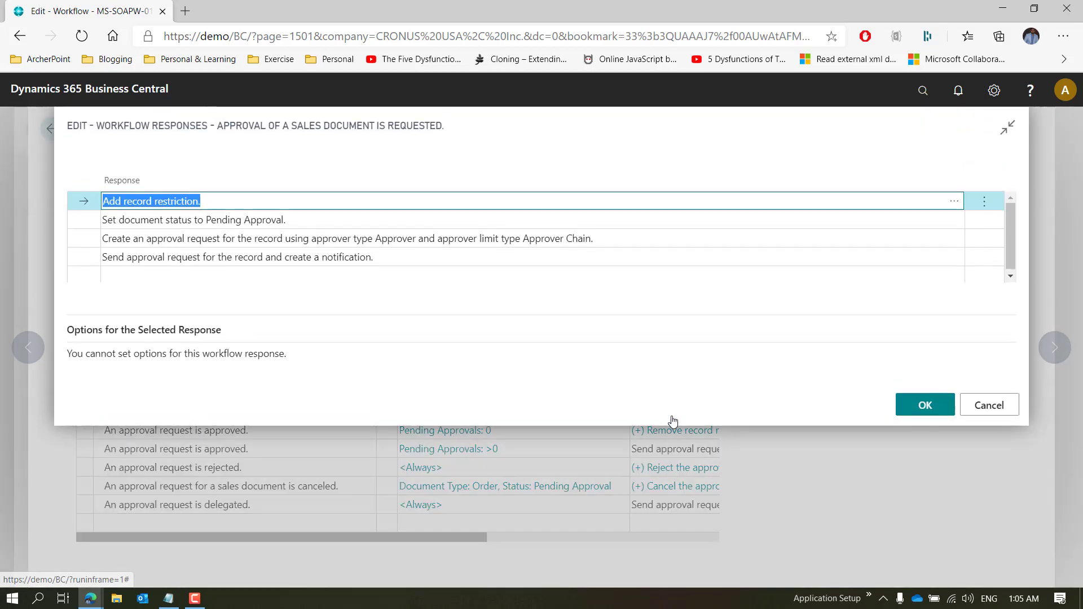
left_click(363, 258)
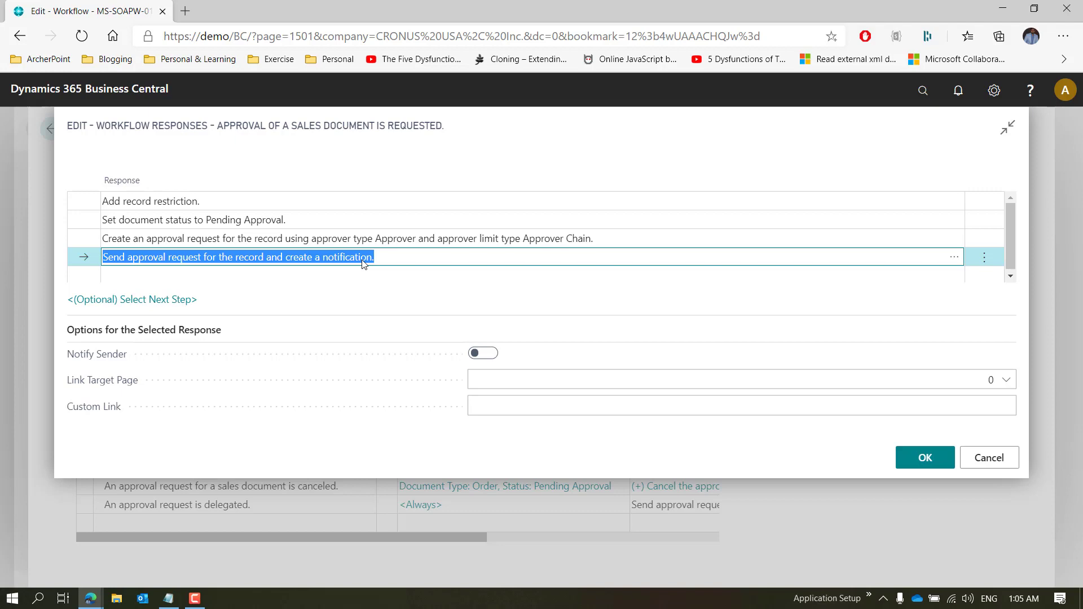
key("Escape")
key("Escape")
key("Escape")
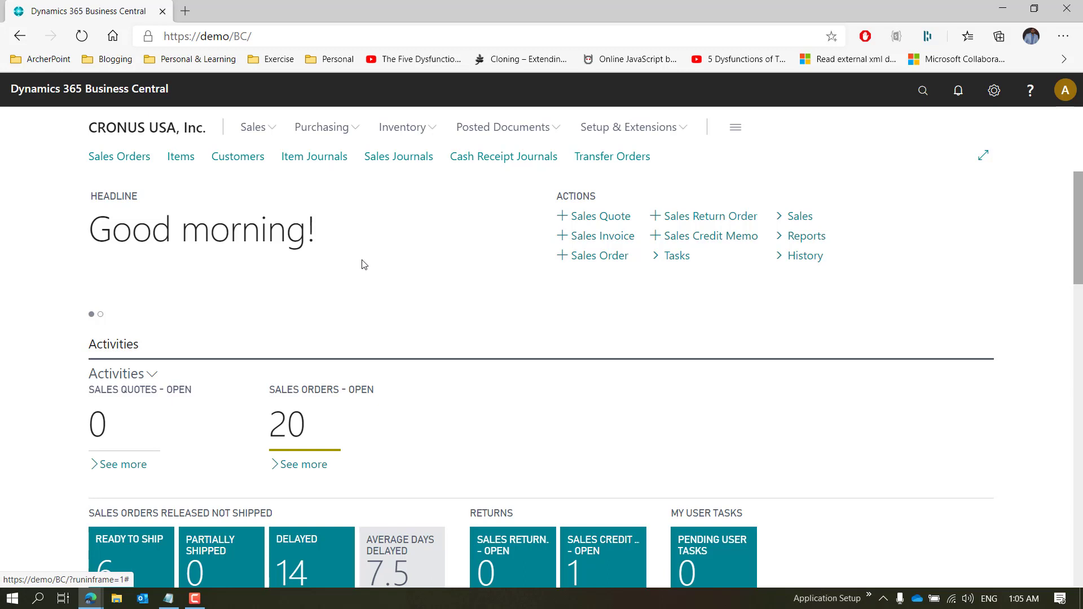
- Find Approval User Setup through Tell Me and open APPROVER1's Notification Setup
left_click(912, 103)
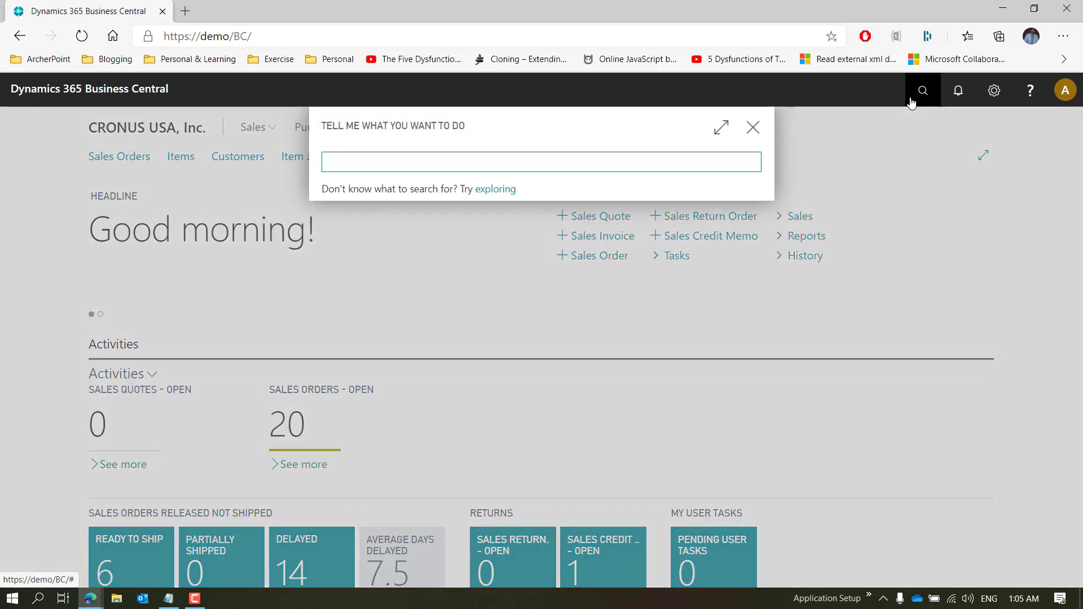
type("Approval User set")
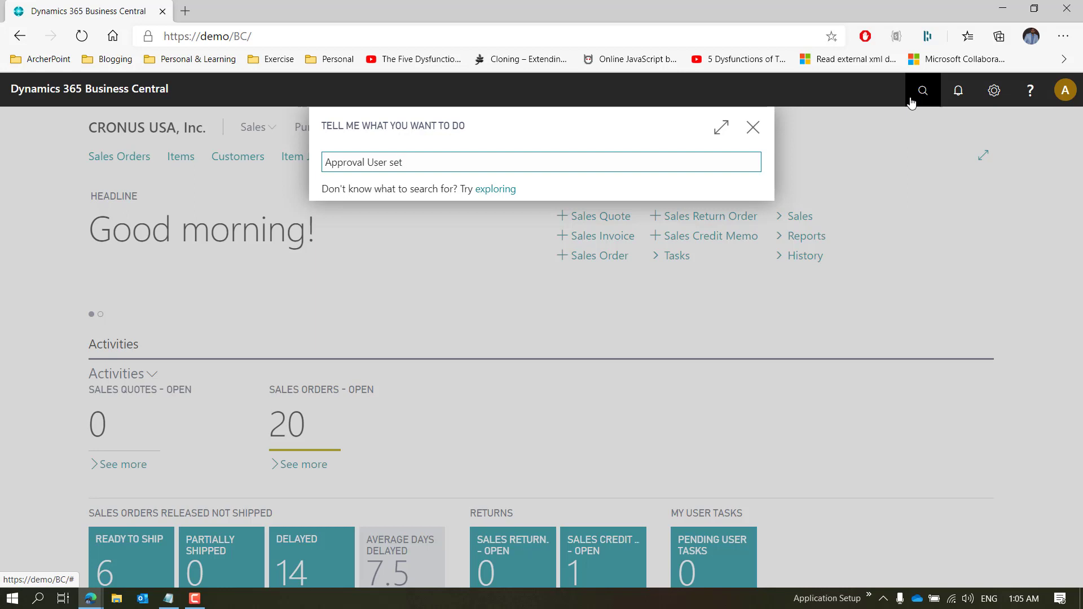
left_click(415, 231)
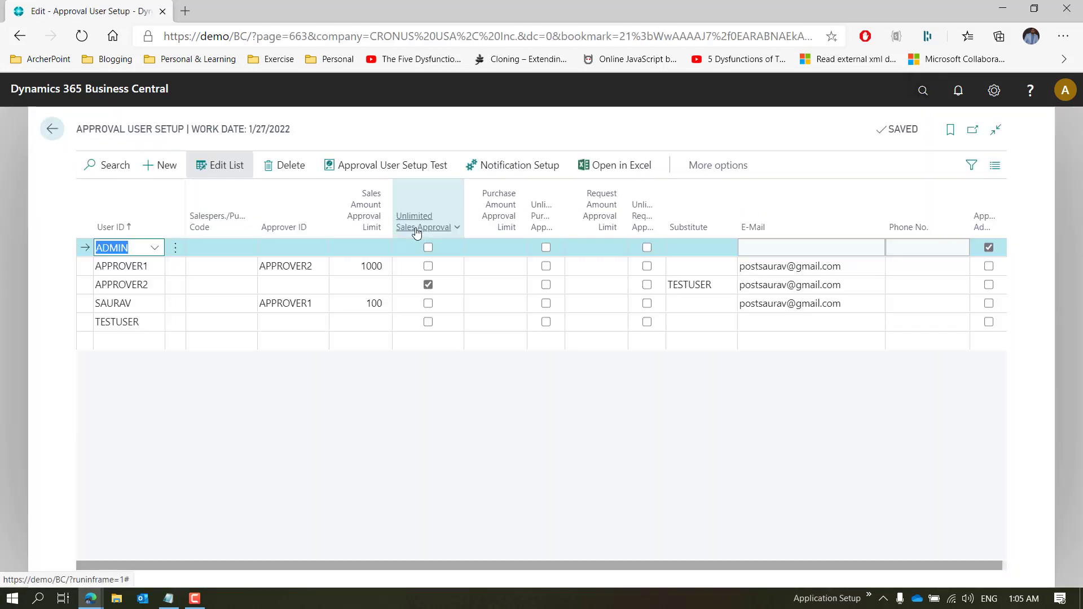
left_click(86, 270)
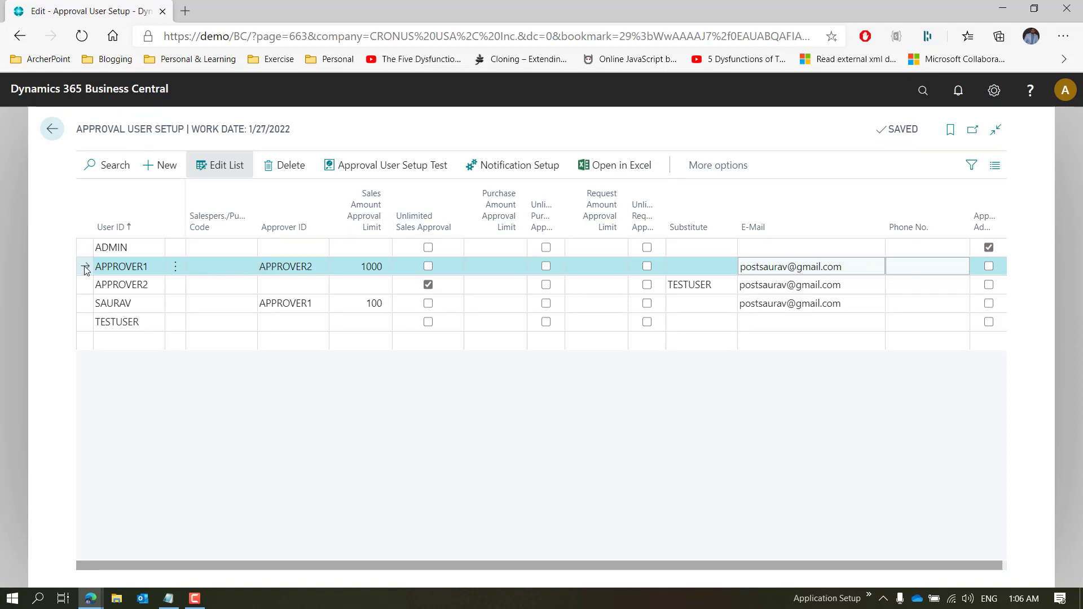
left_click(530, 165)
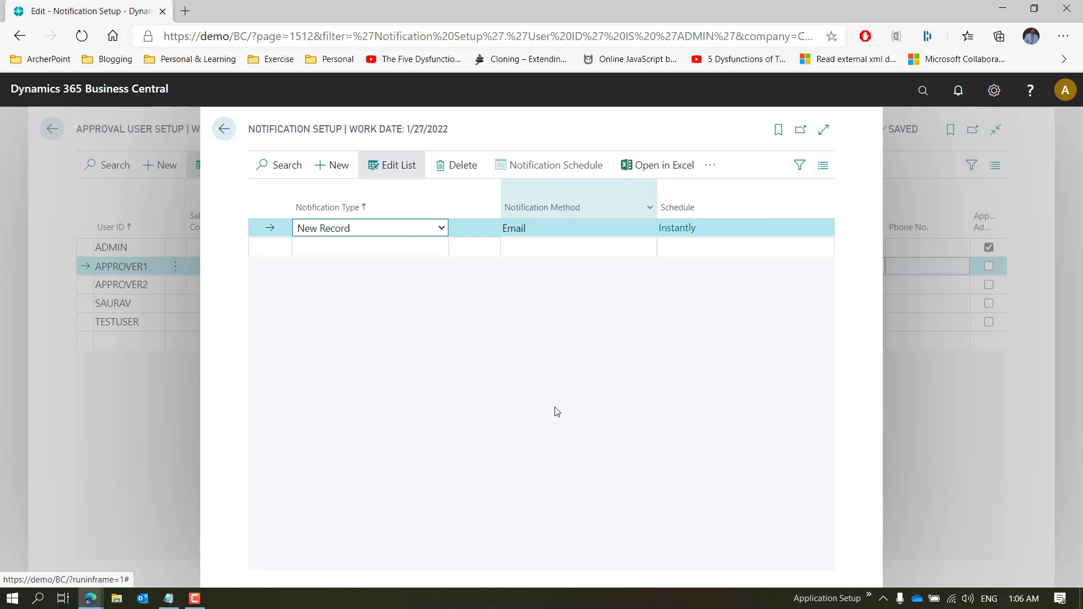
- Set APPROVER1's notification to Approval type sent as a Note, and open its Instantly schedule
mouse_move(666, 212)
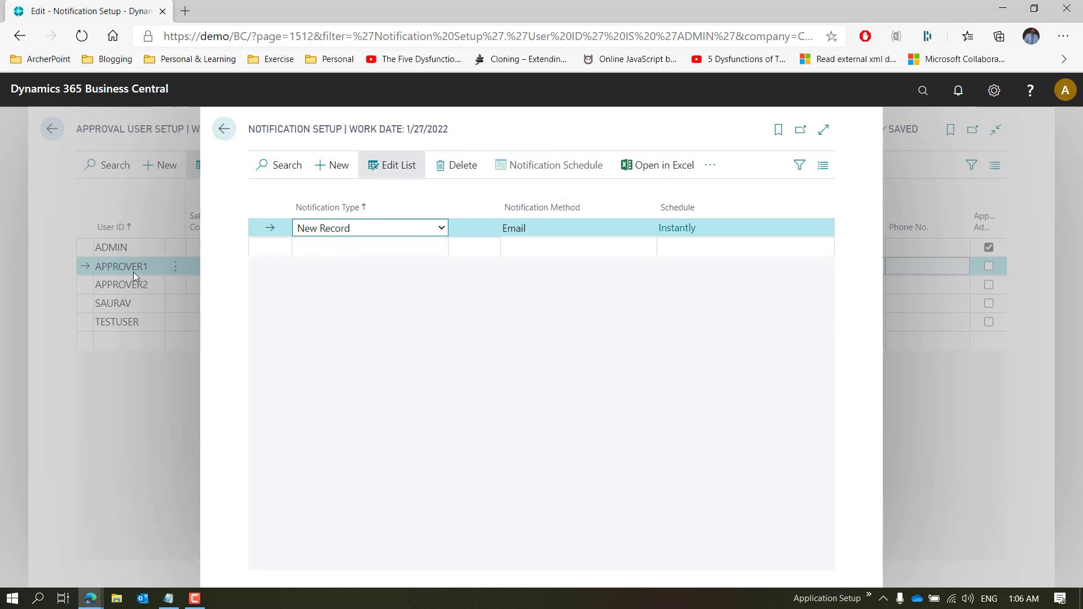
left_click(441, 228)
left_click(351, 258)
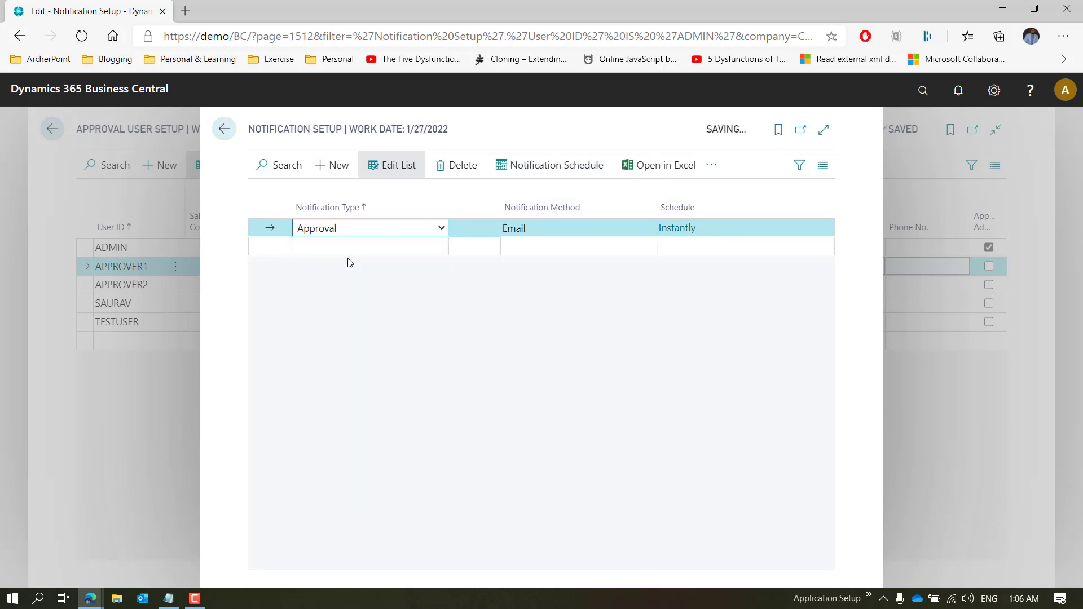
left_click(554, 230)
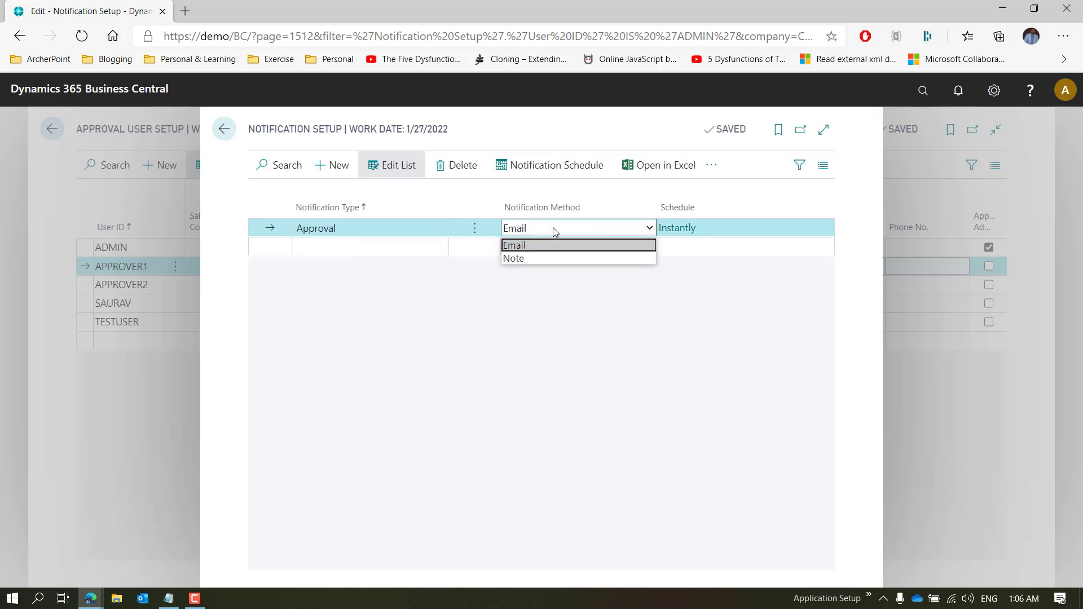
left_click(554, 256)
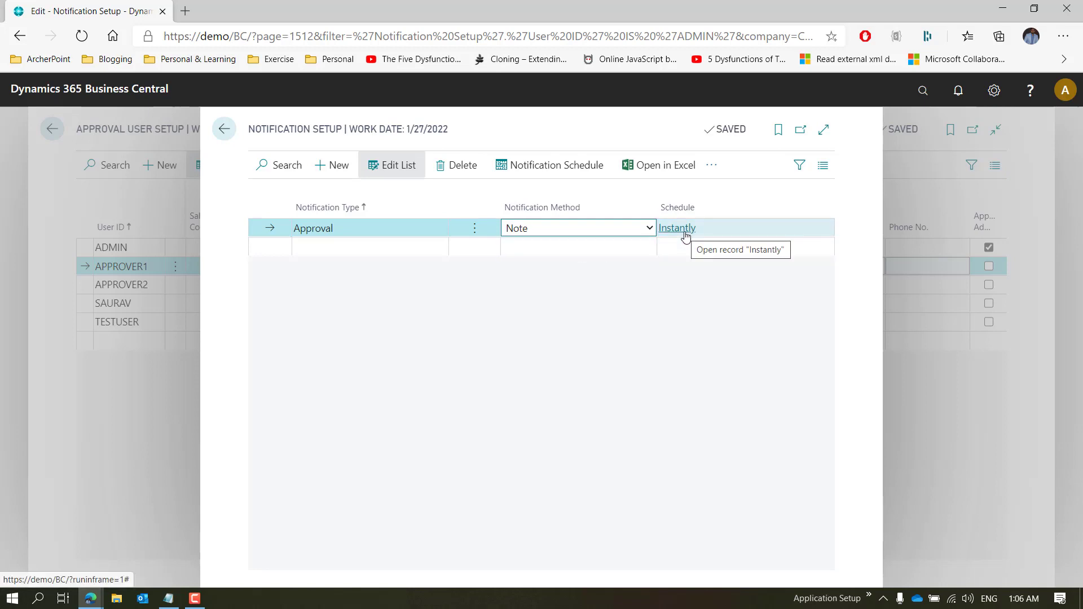
left_click(685, 233)
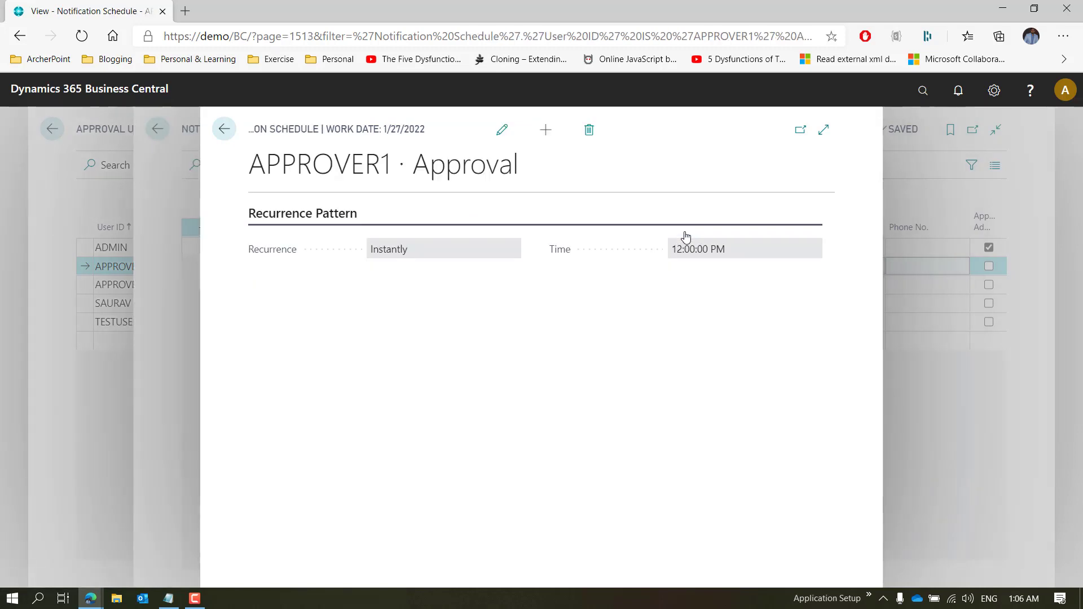
- Make the schedule editable and try Daily recurrence with a Weekday frequency
left_click(502, 132)
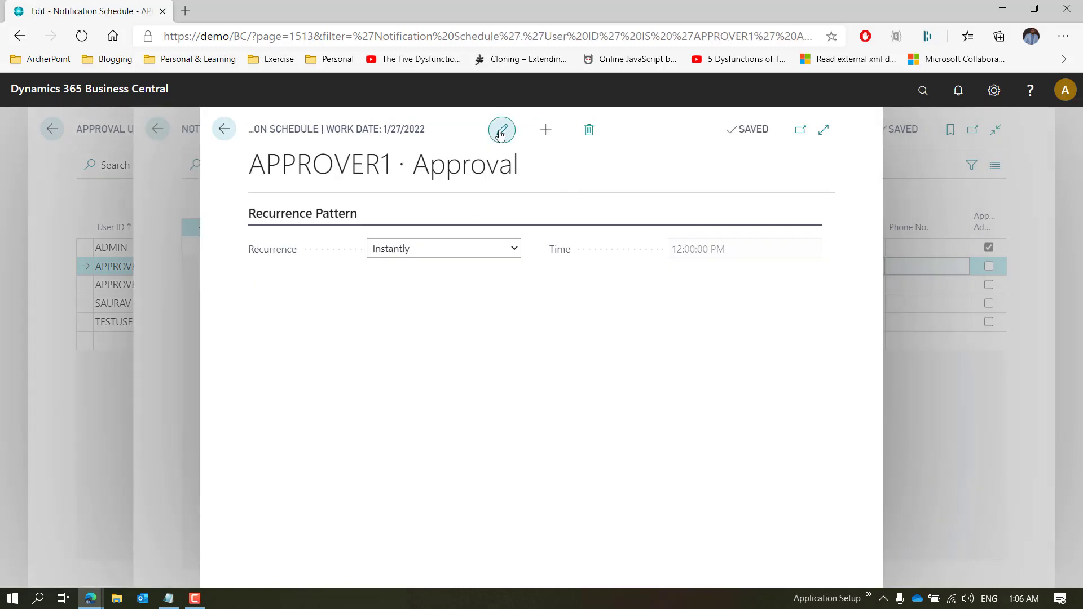
left_click(514, 249)
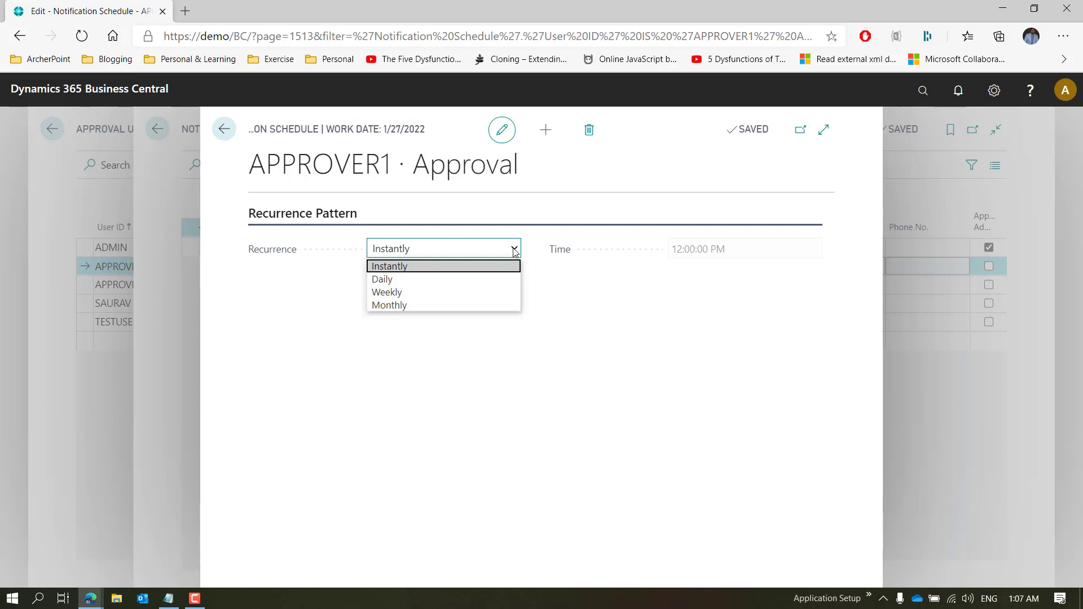
key("Down")
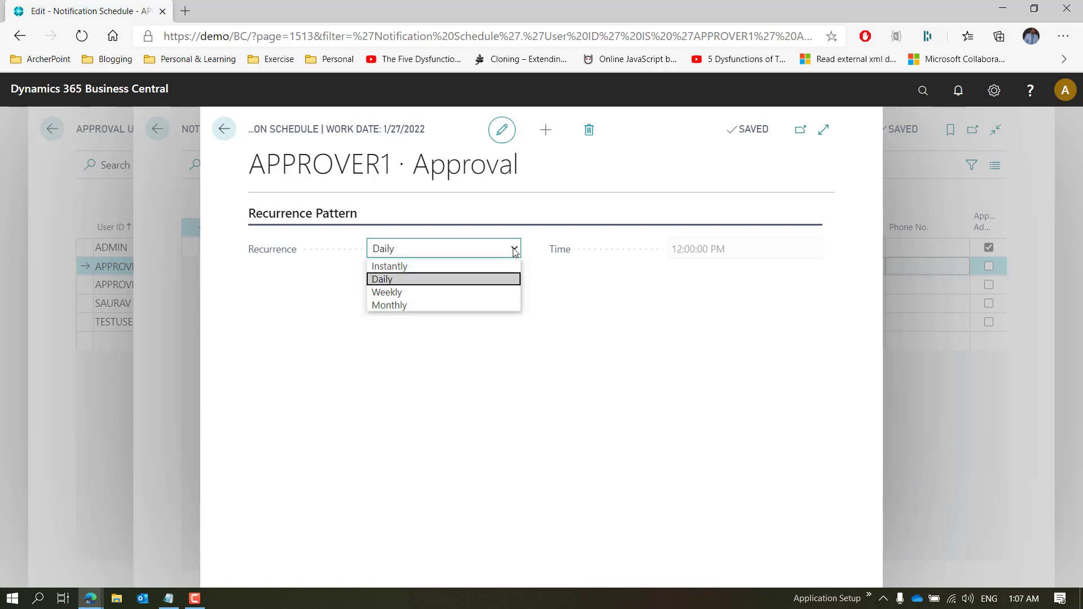
key("Down")
key("Down")
key("Up")
key("Up")
key("Return")
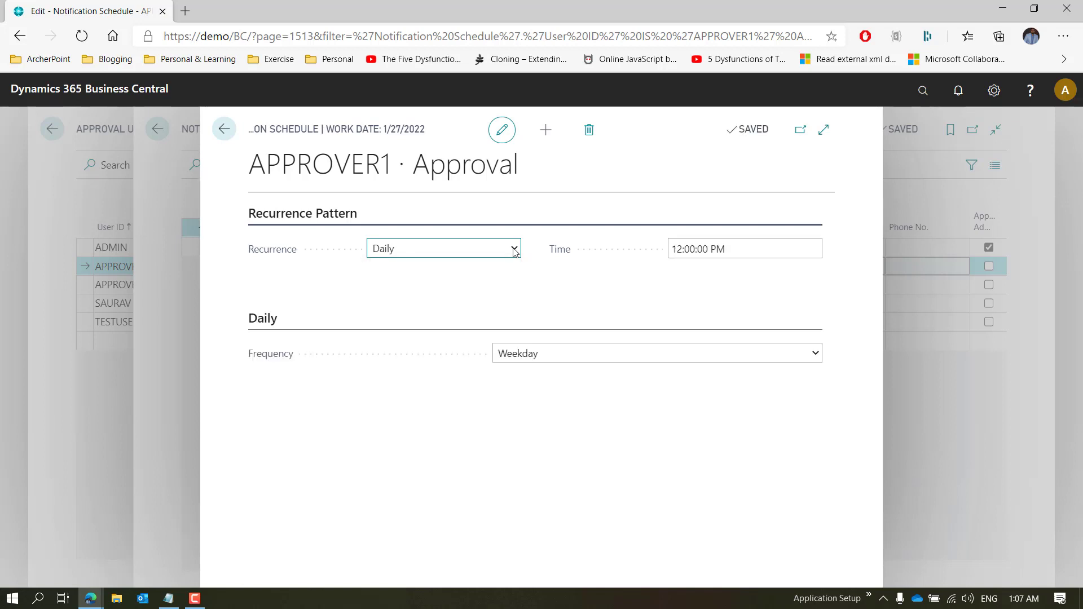
left_click(589, 361)
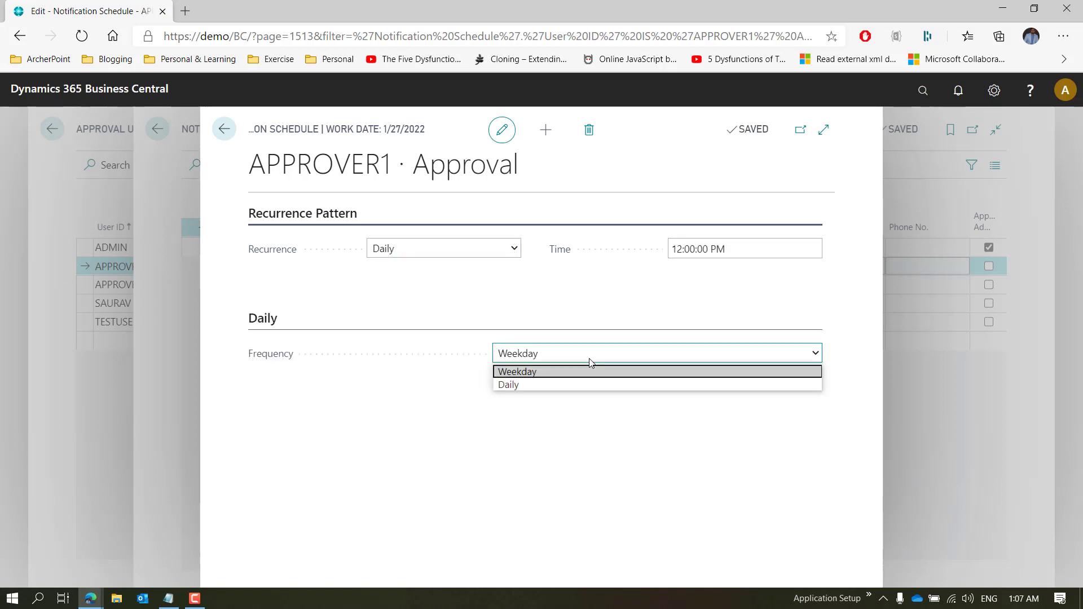
left_click(560, 375)
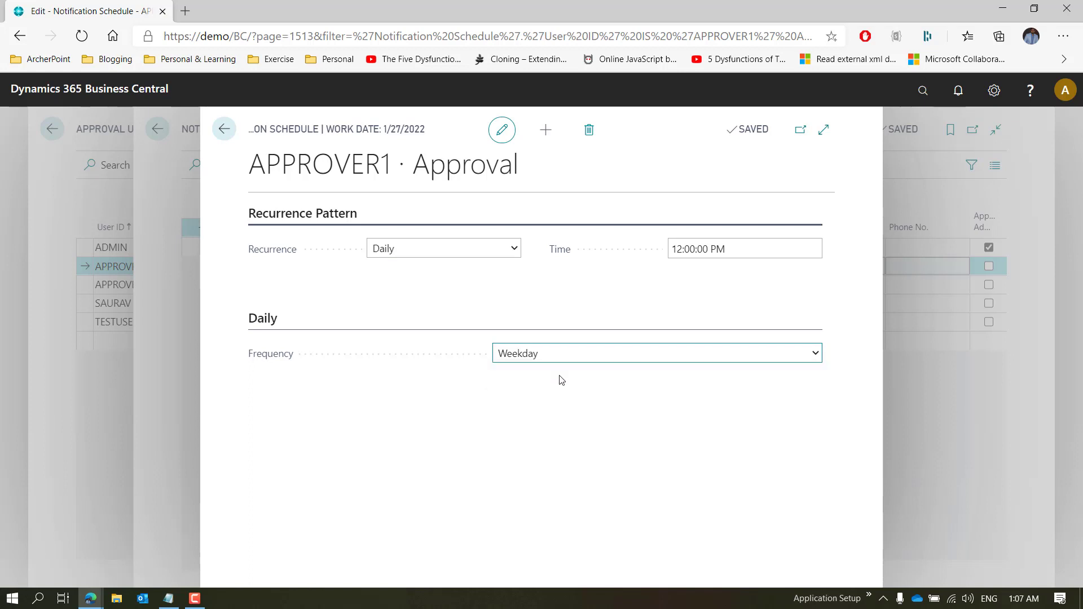
- Try Weekly, then Monthly with a Custom notification date, then set recurrence back to Instantly
left_click(510, 249)
left_click(438, 292)
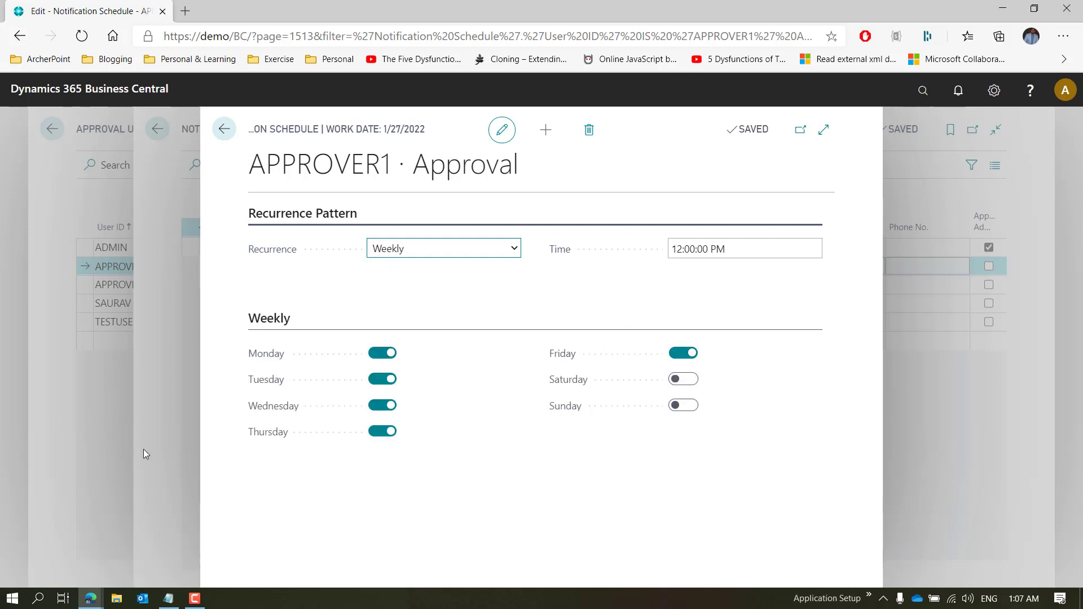
left_click(696, 250)
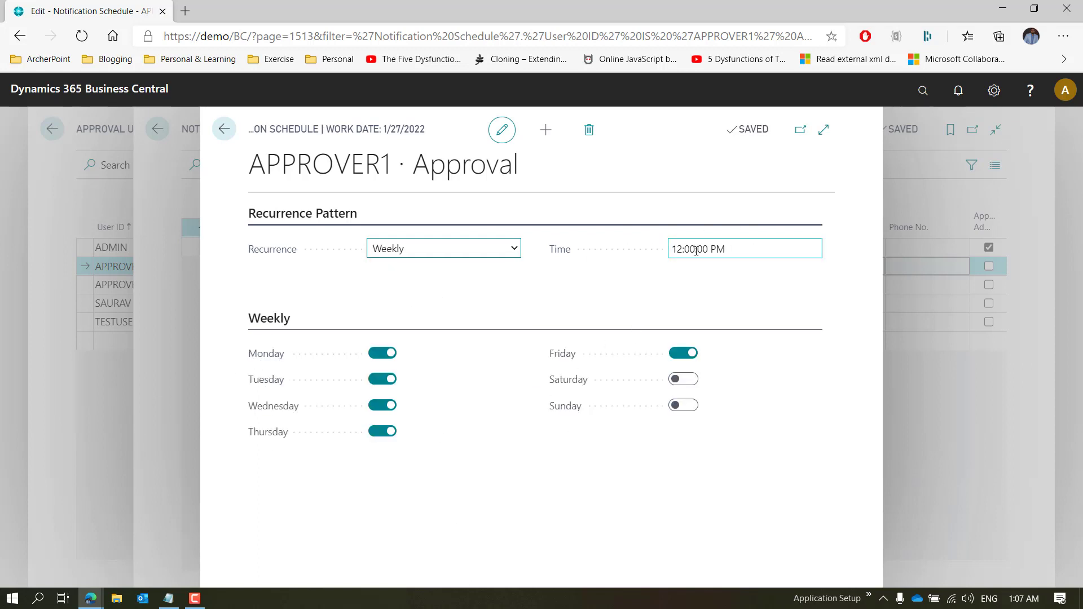
left_click(473, 246)
left_click(443, 305)
left_click(430, 355)
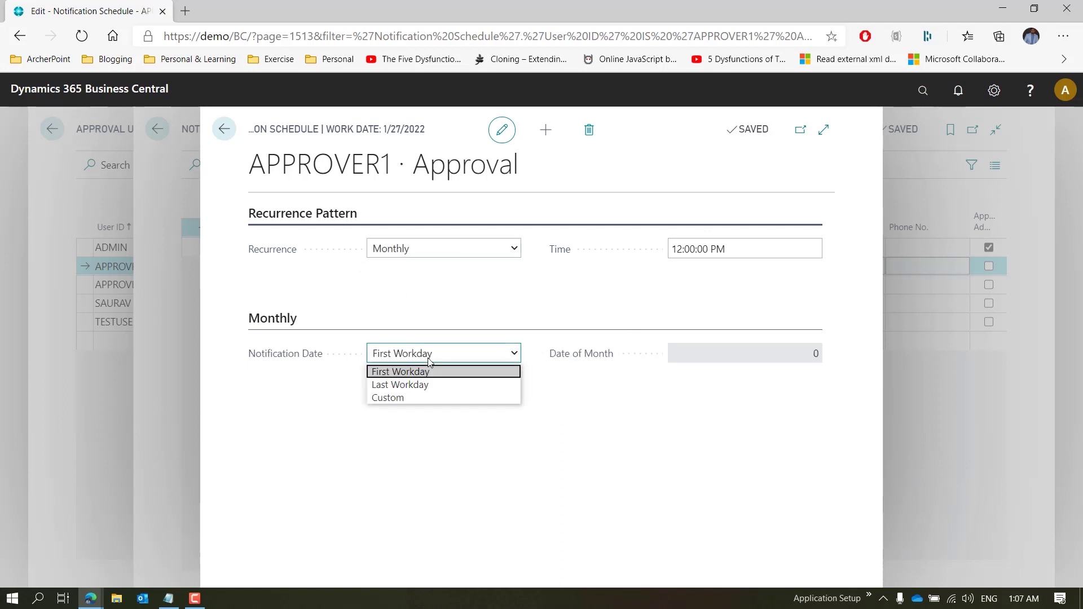
left_click(408, 398)
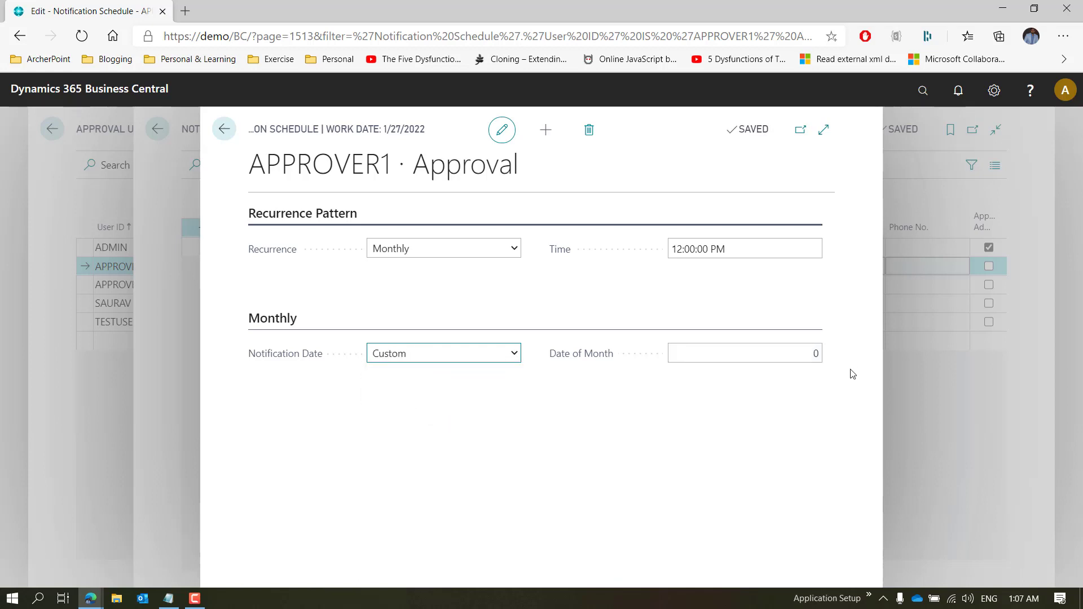
left_click(502, 249)
left_click(464, 266)
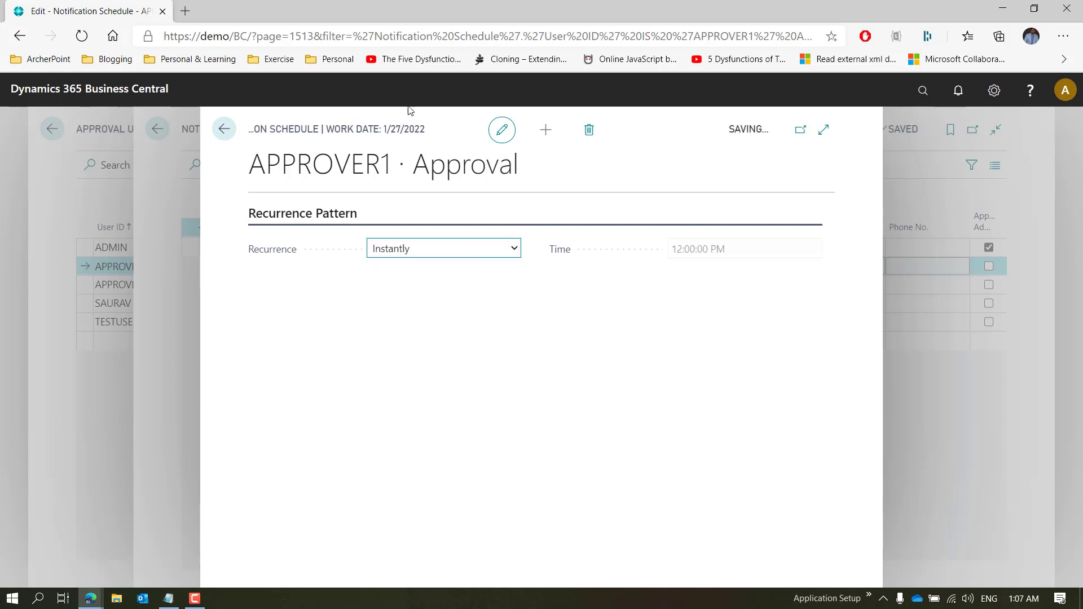
- Add a second notification line of type Overdue, sent by Email on an Instantly schedule
left_click(222, 131)
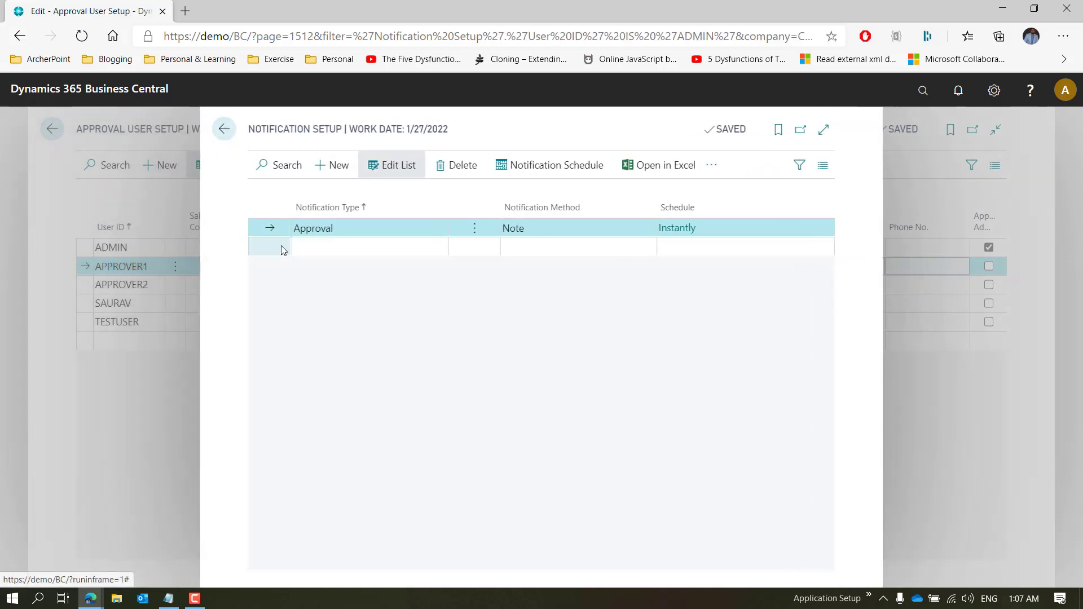
left_click(333, 247)
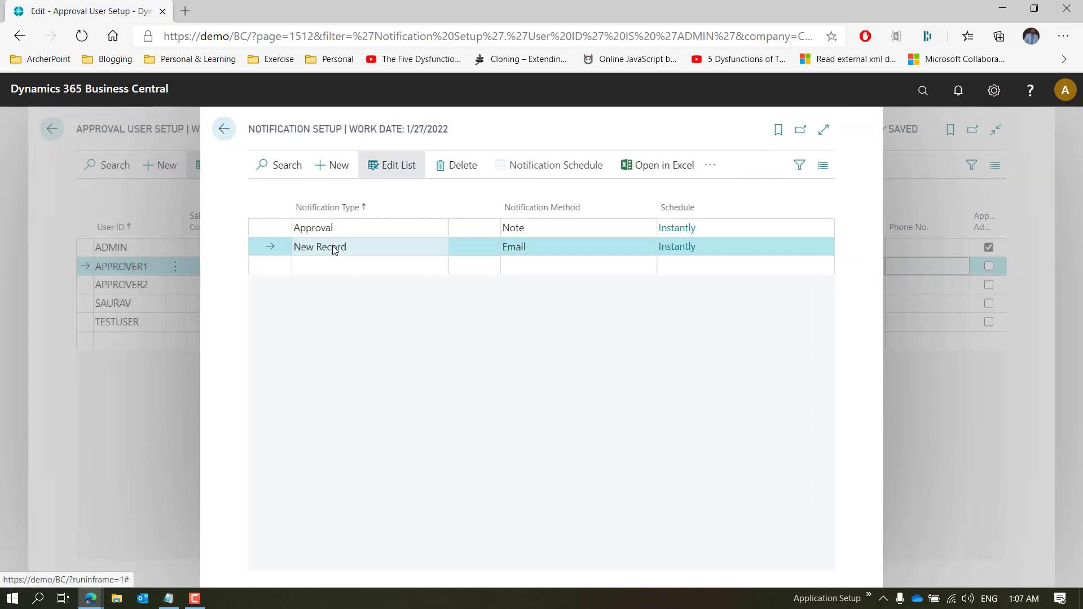
left_click(333, 248)
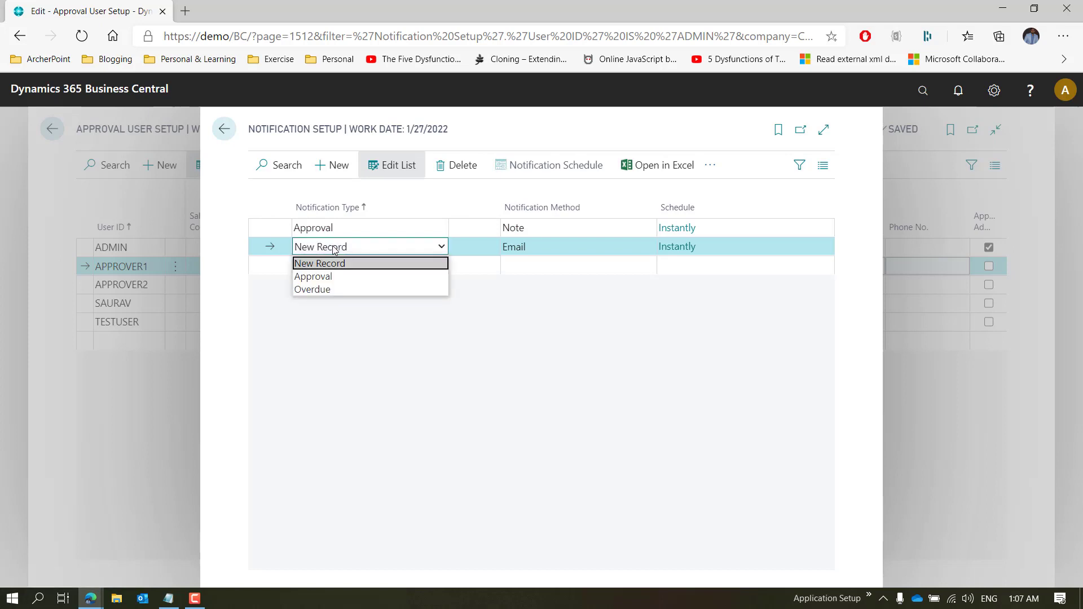
left_click(339, 292)
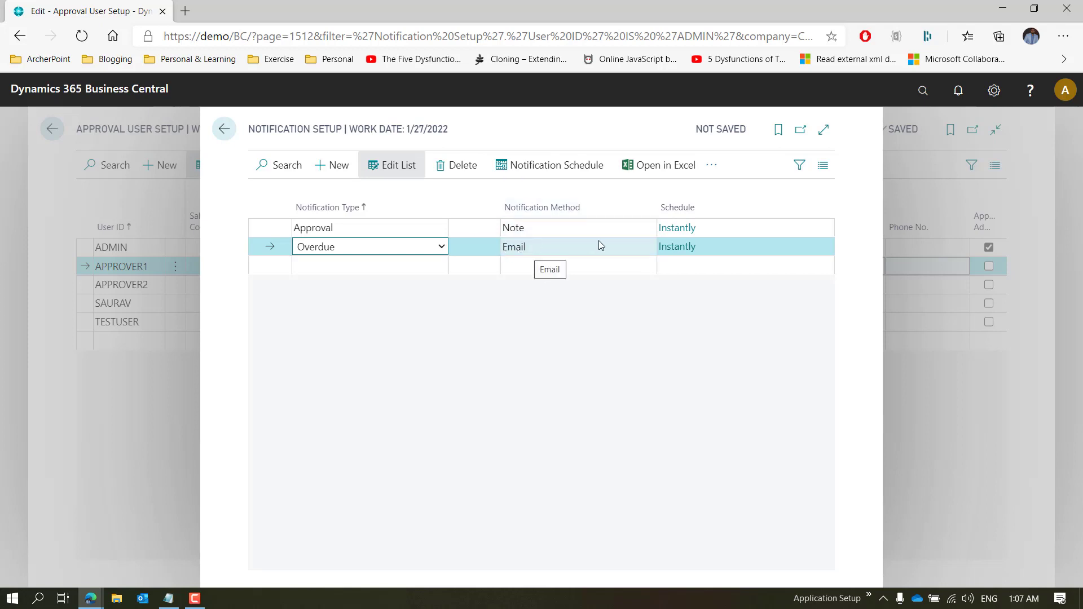
left_click(467, 354)
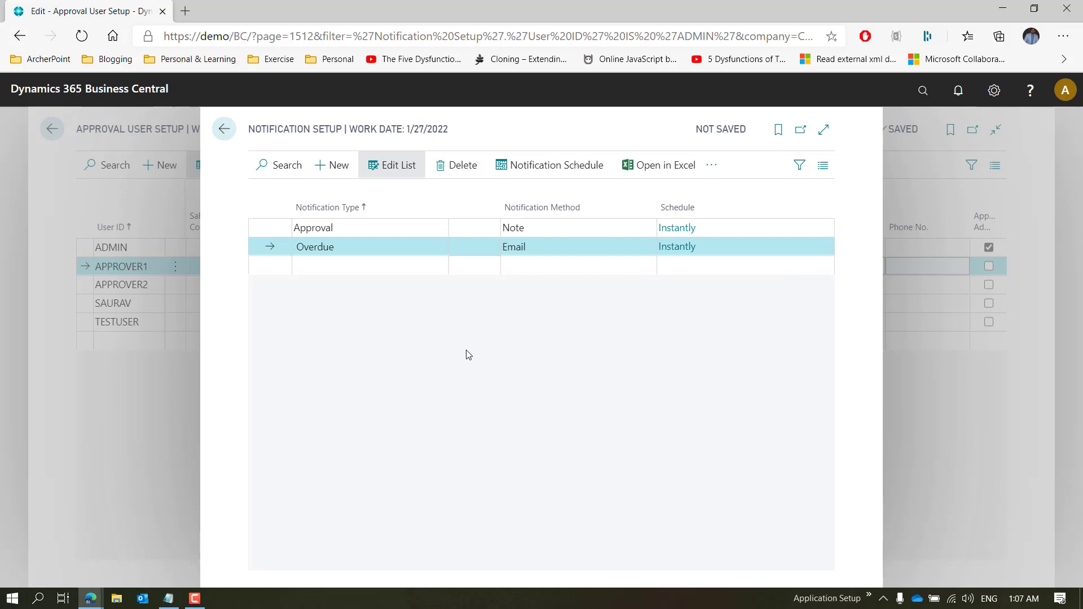
- Set APPROVER2's notification to Approval type sent as a Note, then close Notification Setup
key("Escape")
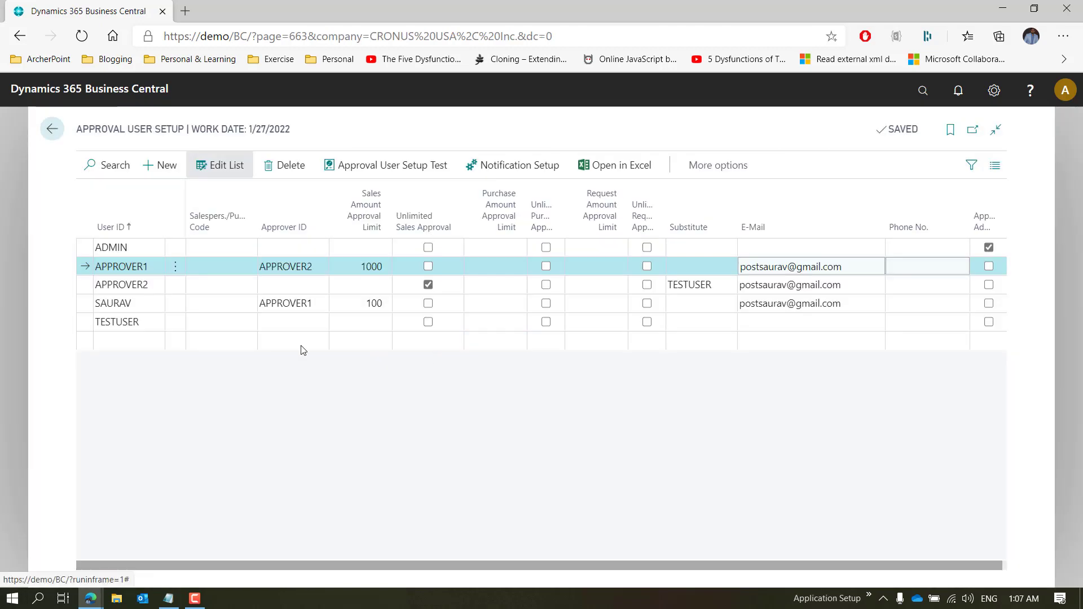
left_click(85, 288)
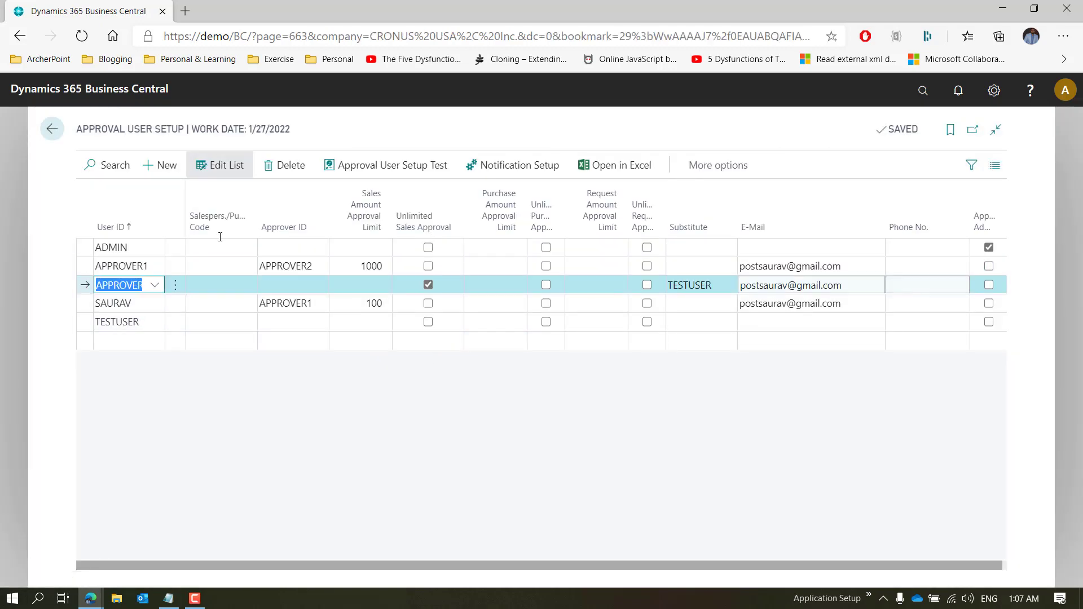
left_click(525, 175)
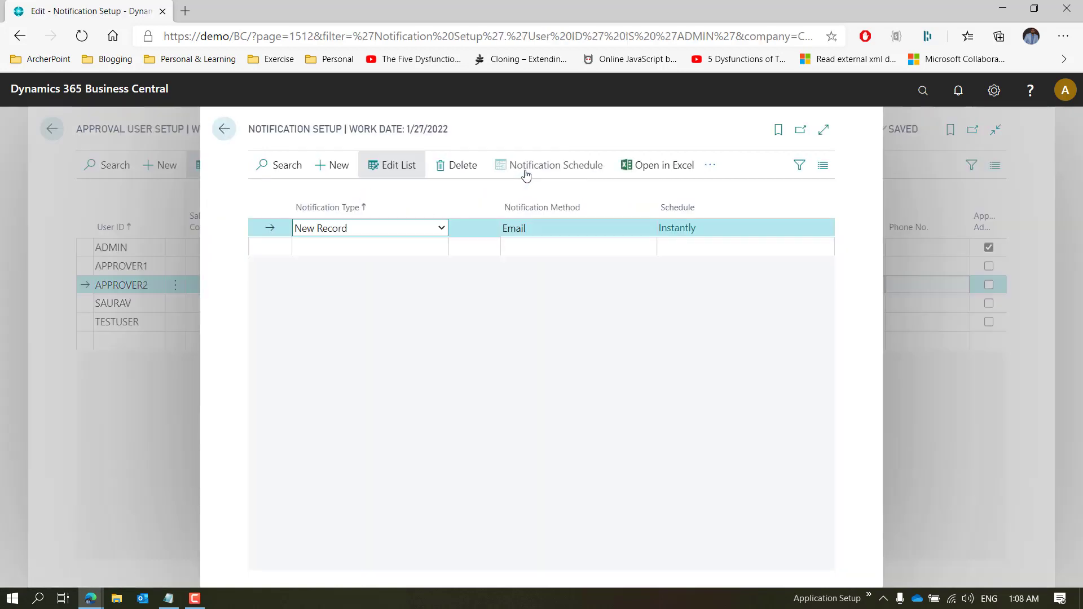
left_click(440, 229)
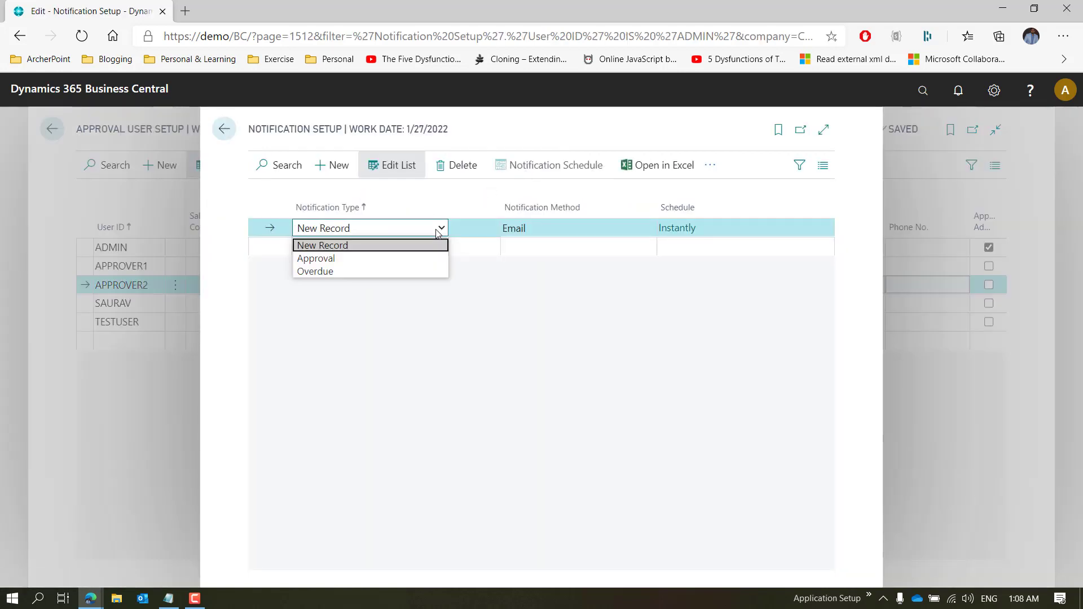
left_click(404, 258)
left_click(542, 230)
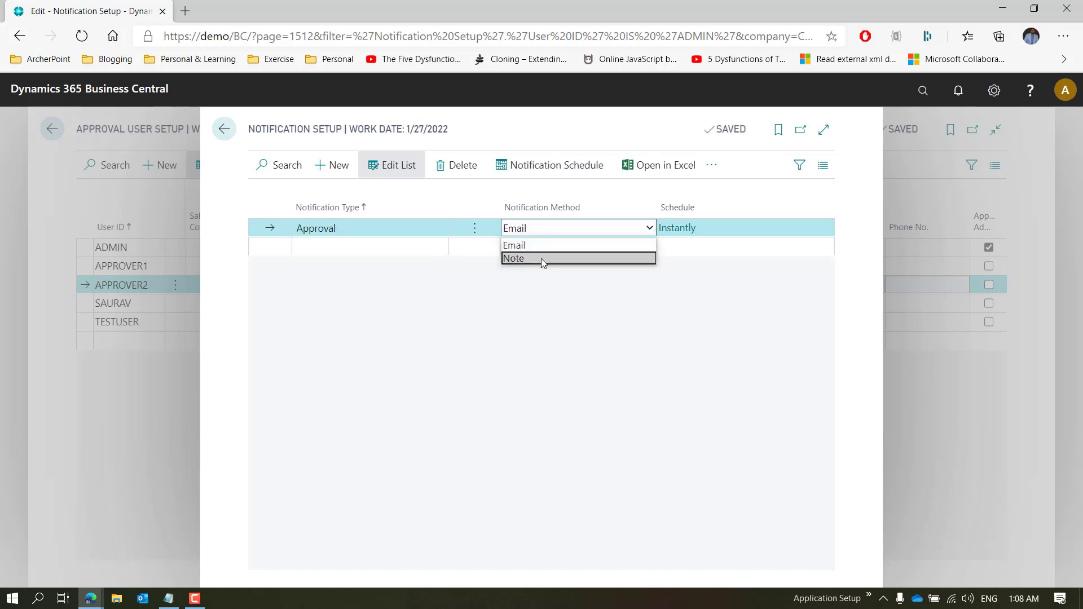
left_click(541, 259)
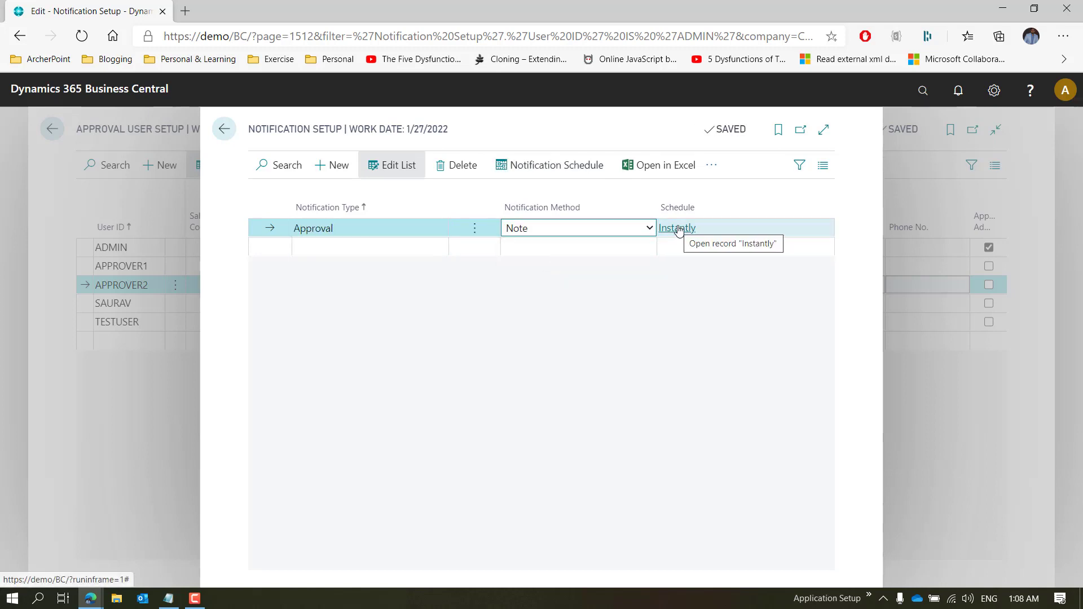
left_click(495, 284)
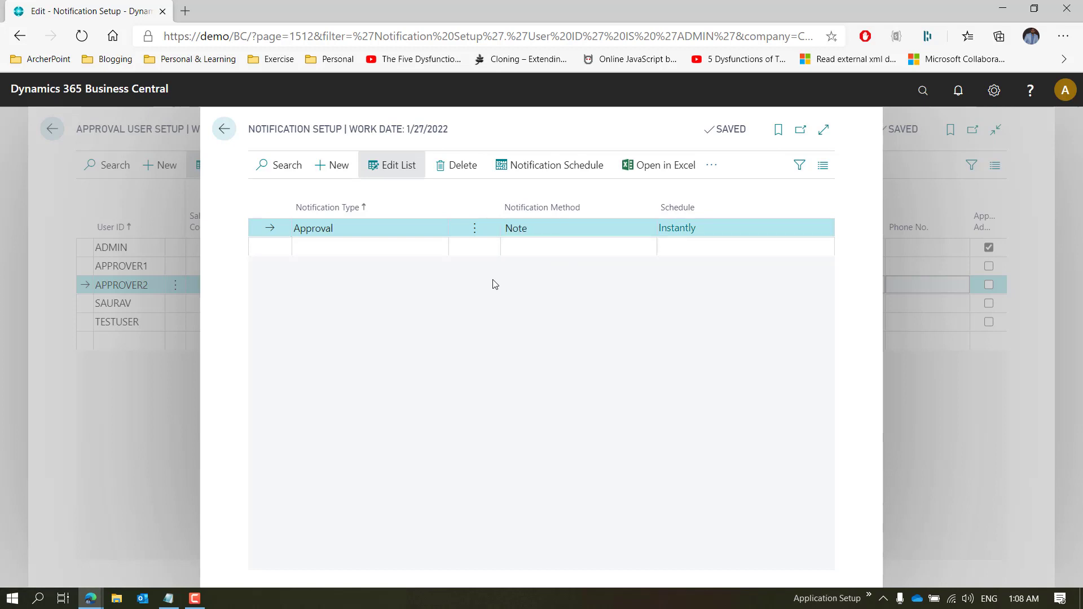
key("Escape")
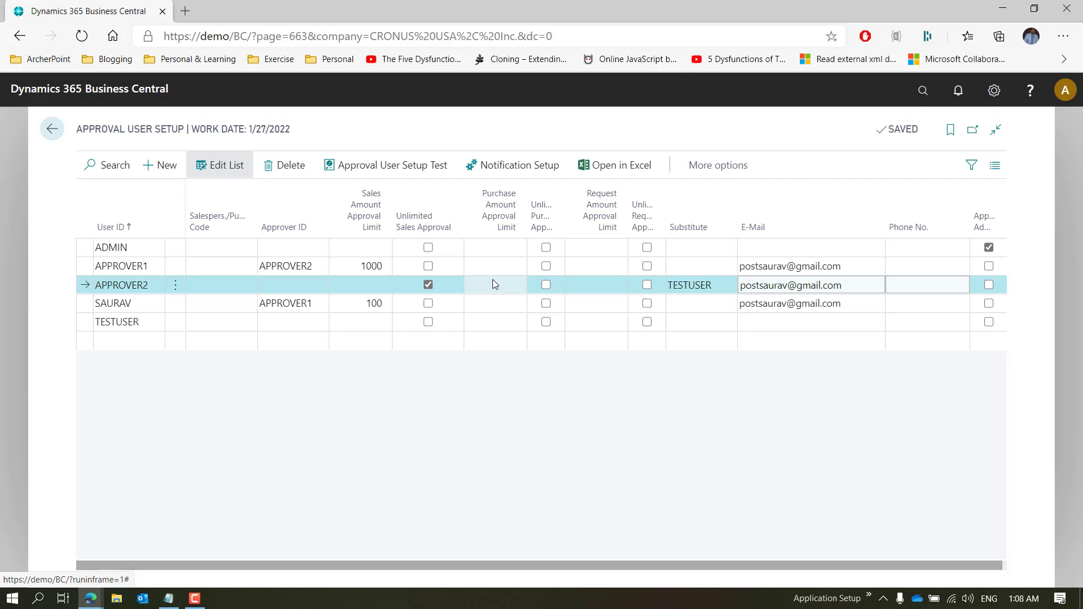
- Return home and open Job Queue Entries with a Tell Me search for 'job queue'
key("Escape")
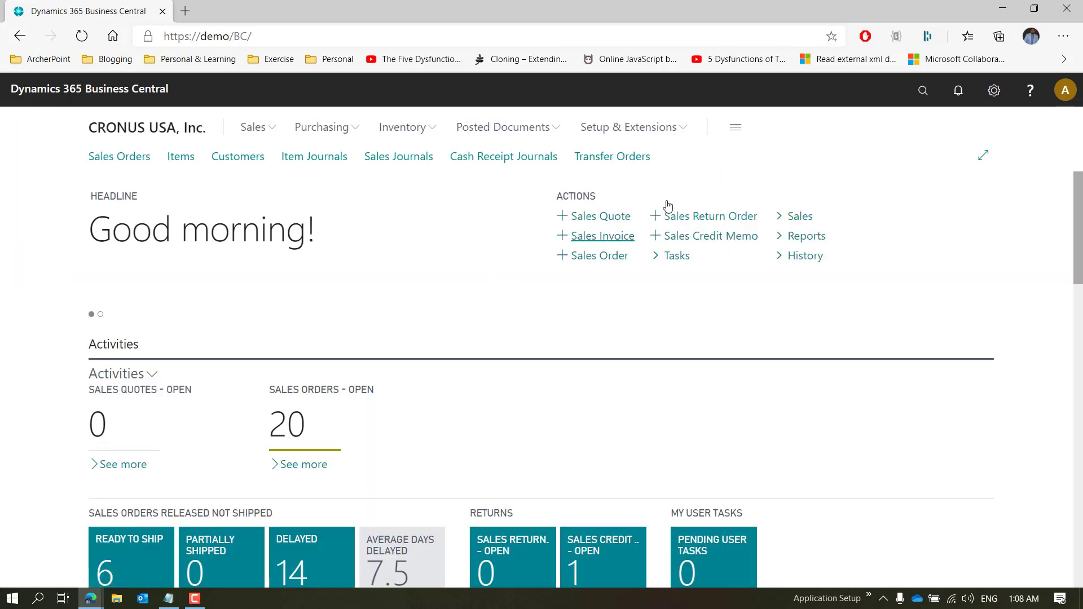
left_click(922, 92)
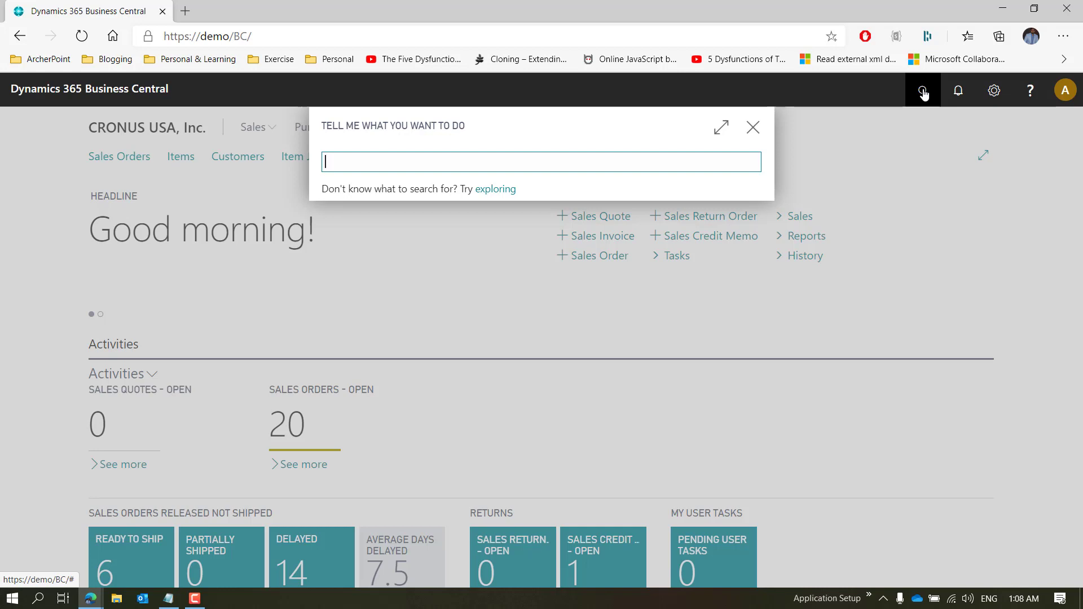
type("job queue")
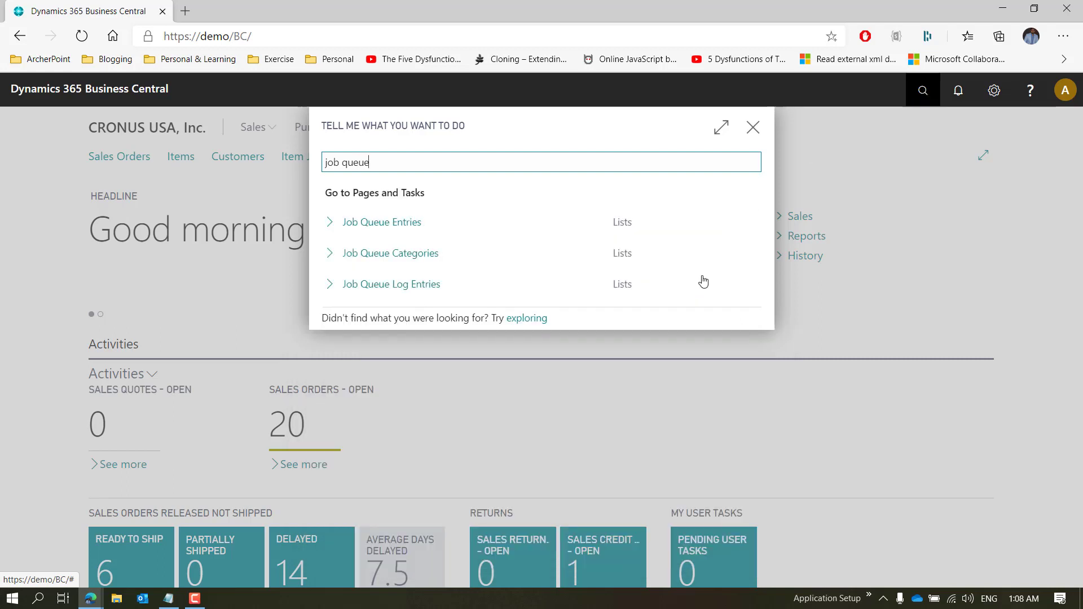
left_click(519, 220)
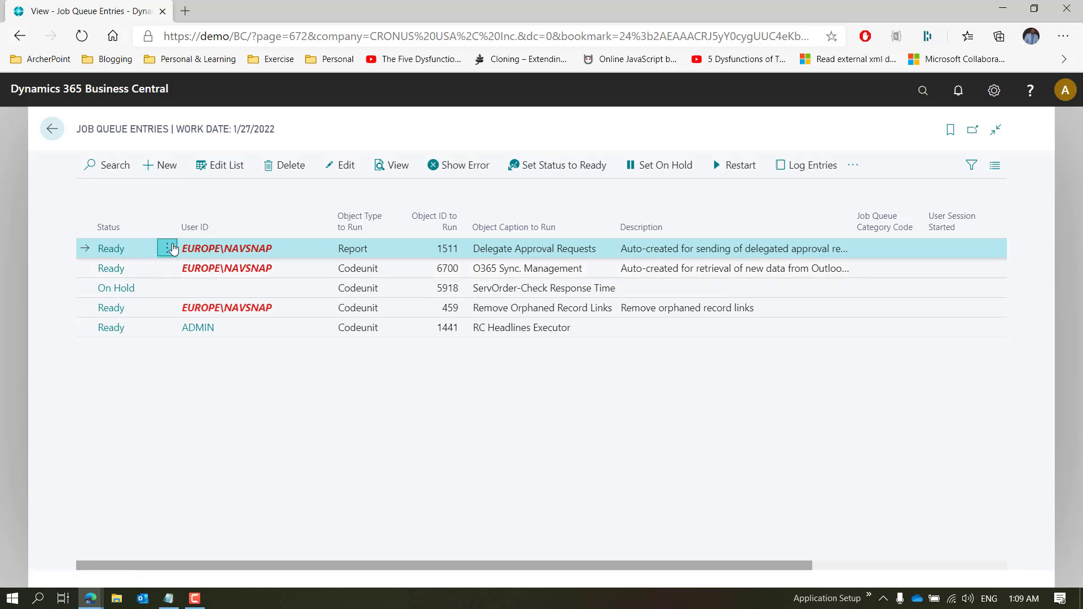
- View the Report 1511 Delegate Approval Requests entry and check its 1440 minutes between runs
left_click(171, 248)
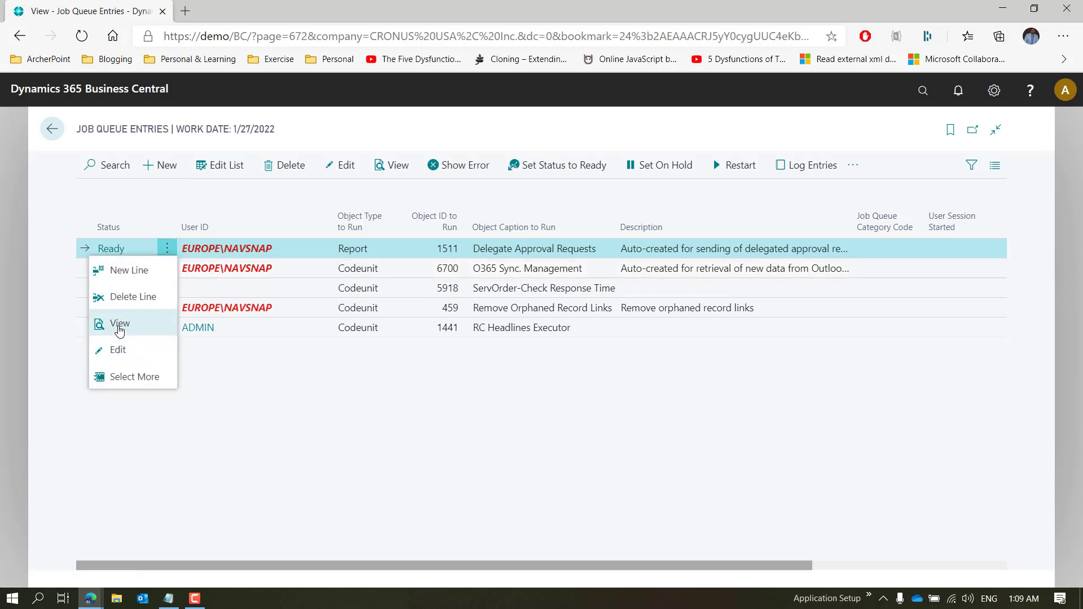
left_click(119, 325)
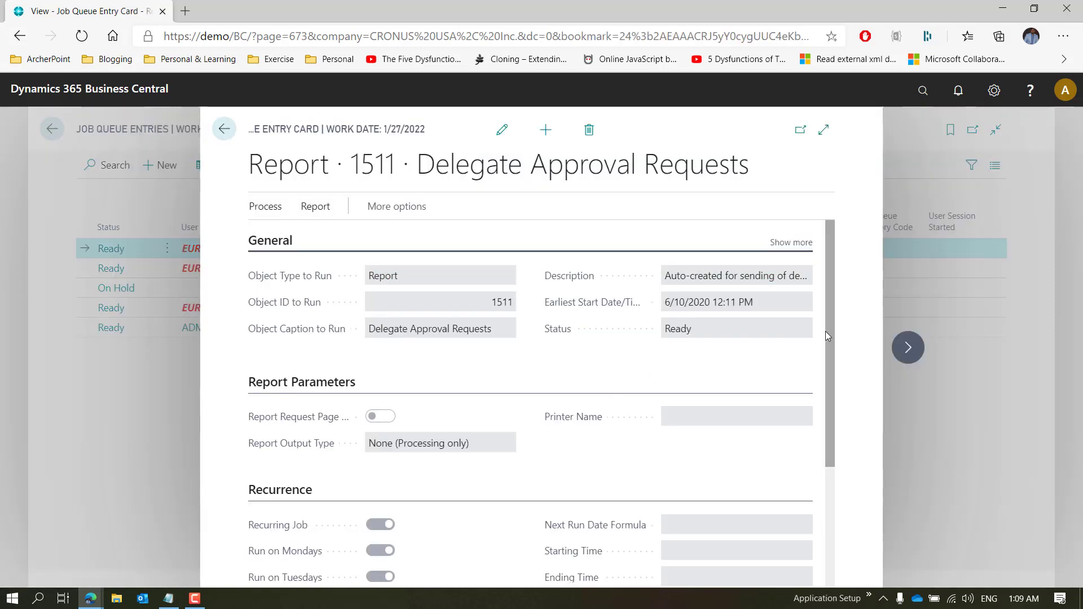
left_click_drag(824, 330, 819, 487)
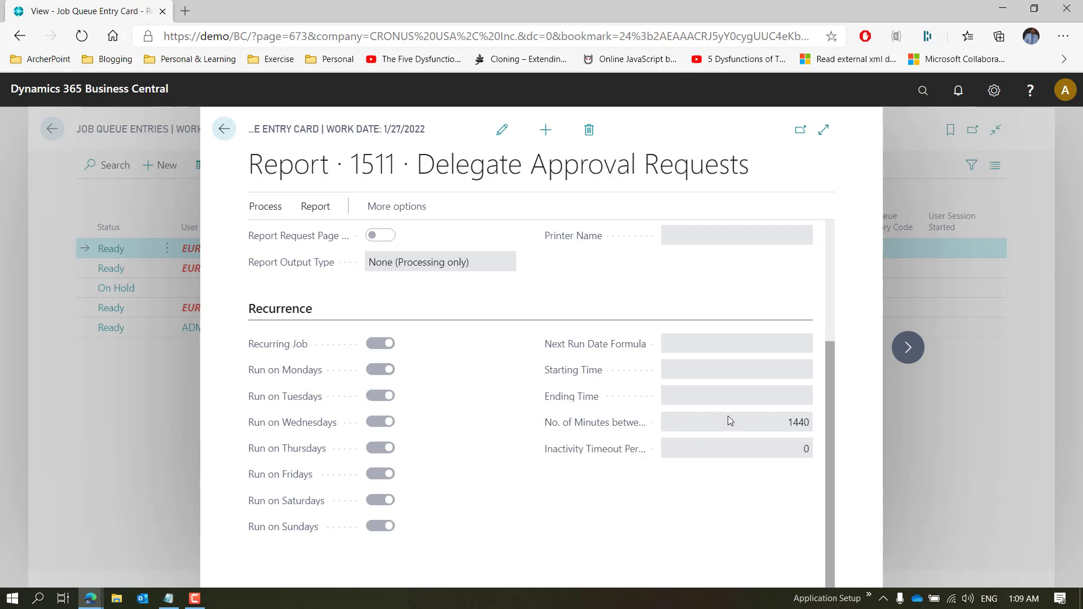
left_click(793, 422)
scroll(828, 314, "up", 3)
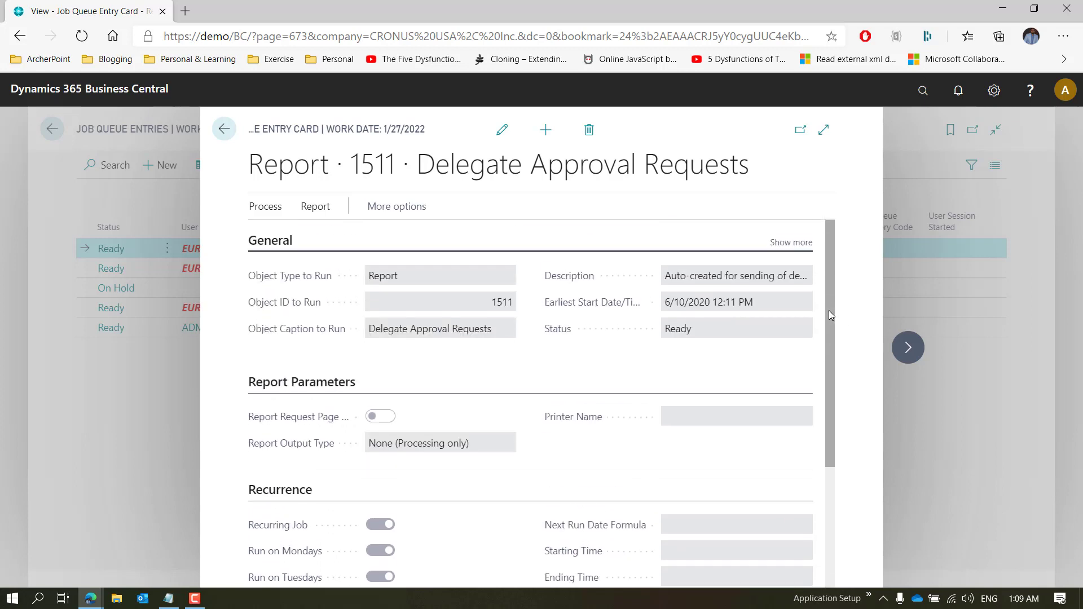
- Close the Delegate Approval Requests card, returning to the Job Queue Entries list
left_click(224, 130)
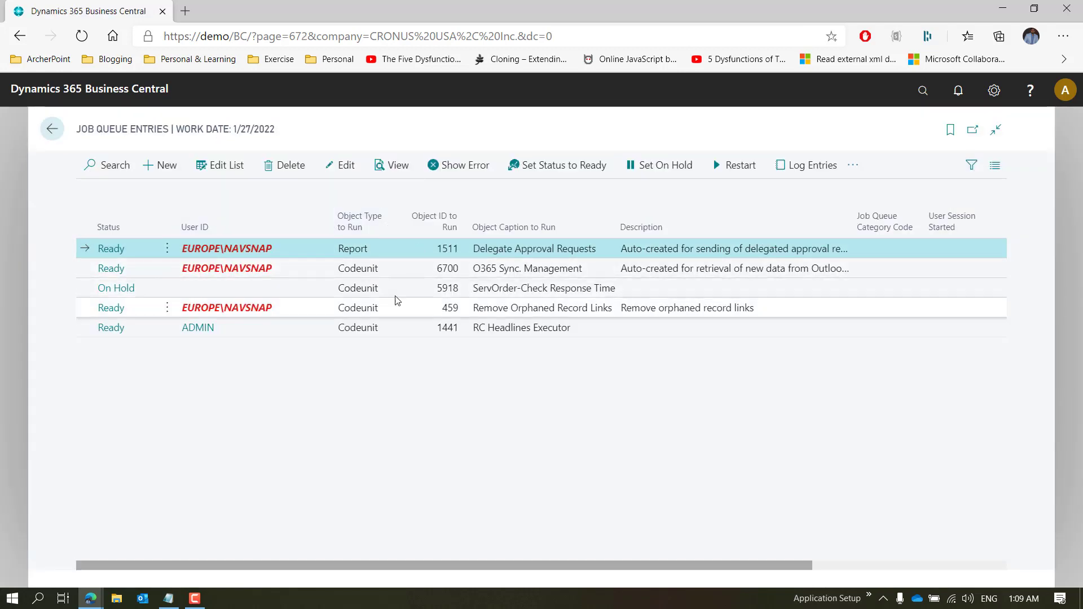
mouse_move(352, 234)
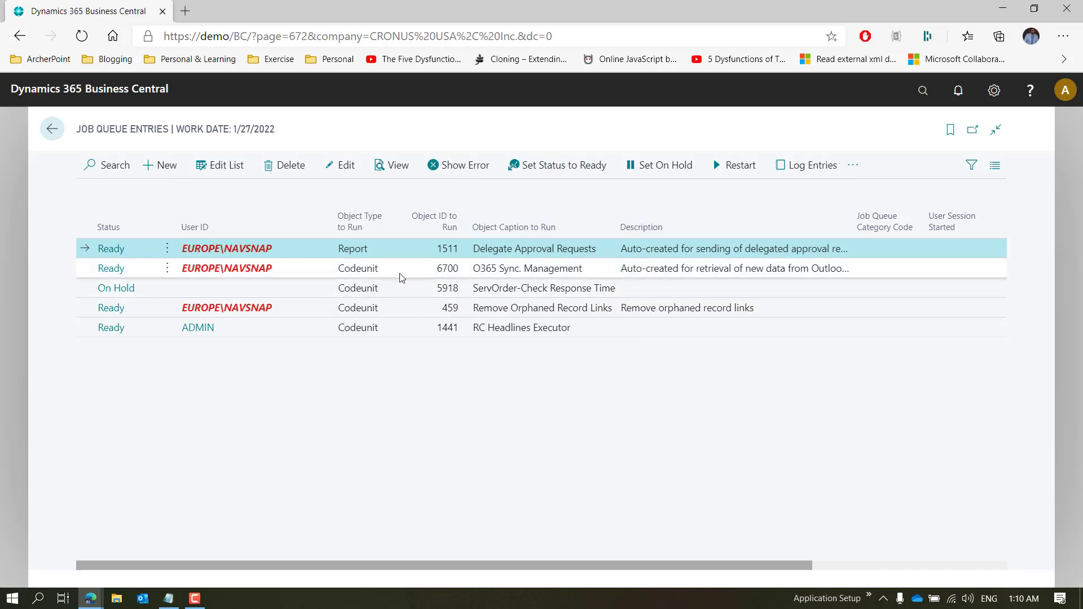
- Close Job Queue Entries, then find 'notification e' in Tell Me and open Notification Entries
key("Escape")
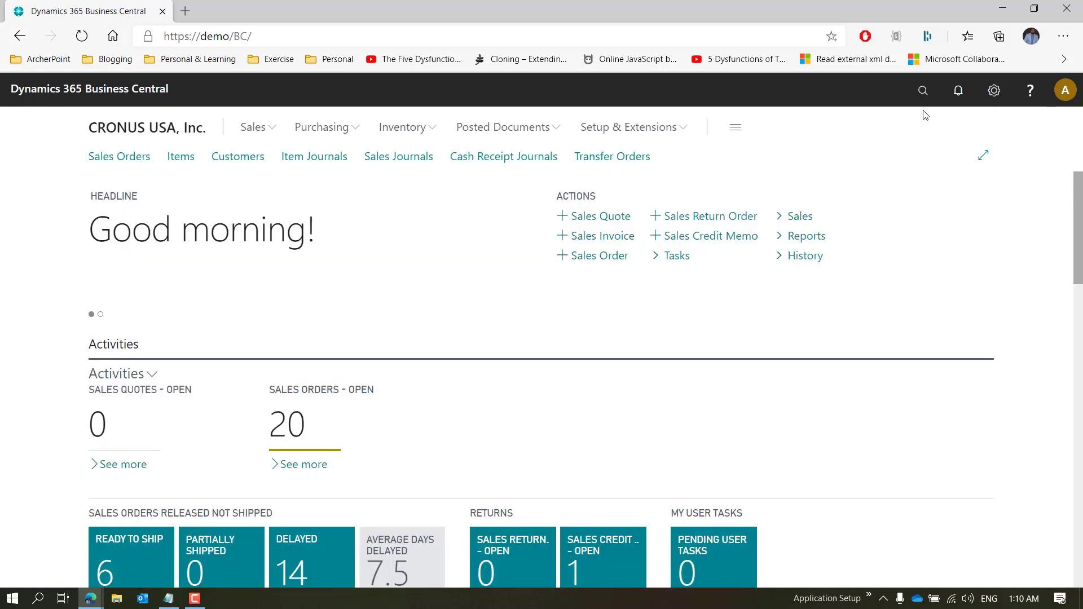
left_click(922, 92)
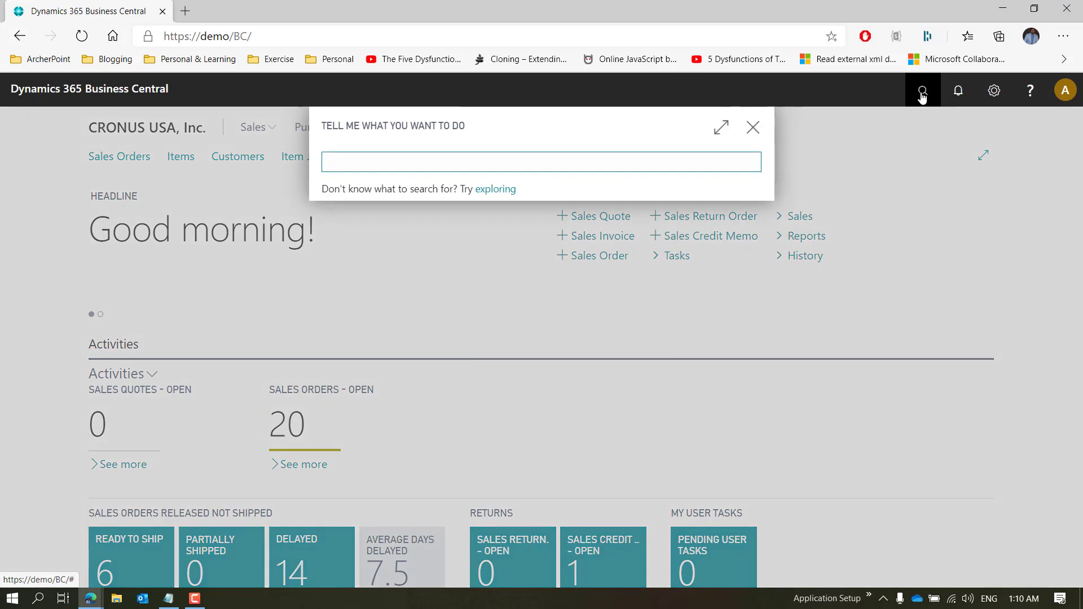
type("notification e")
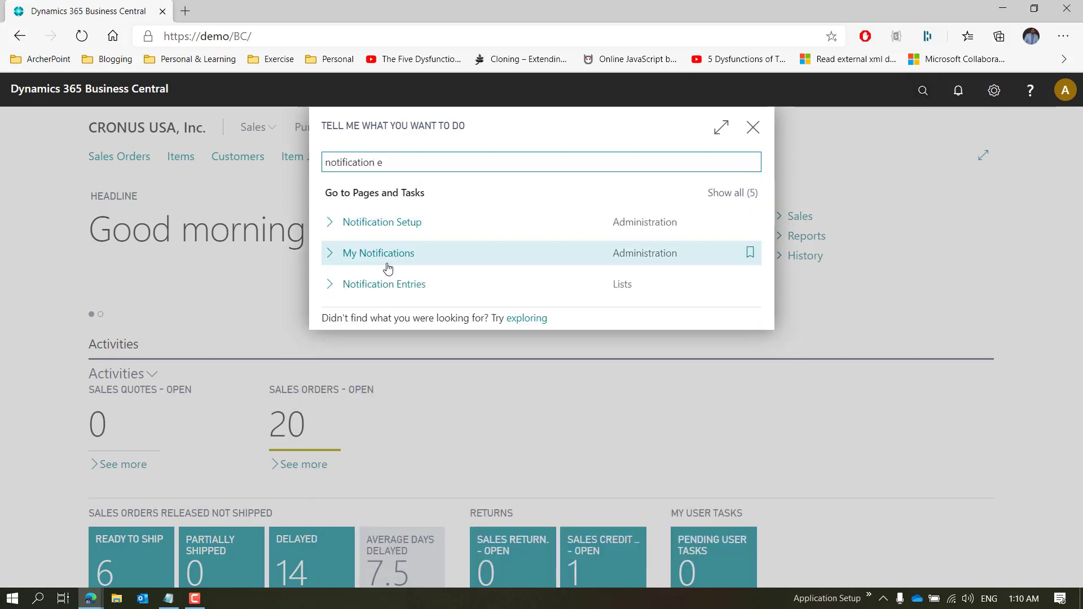
left_click(389, 284)
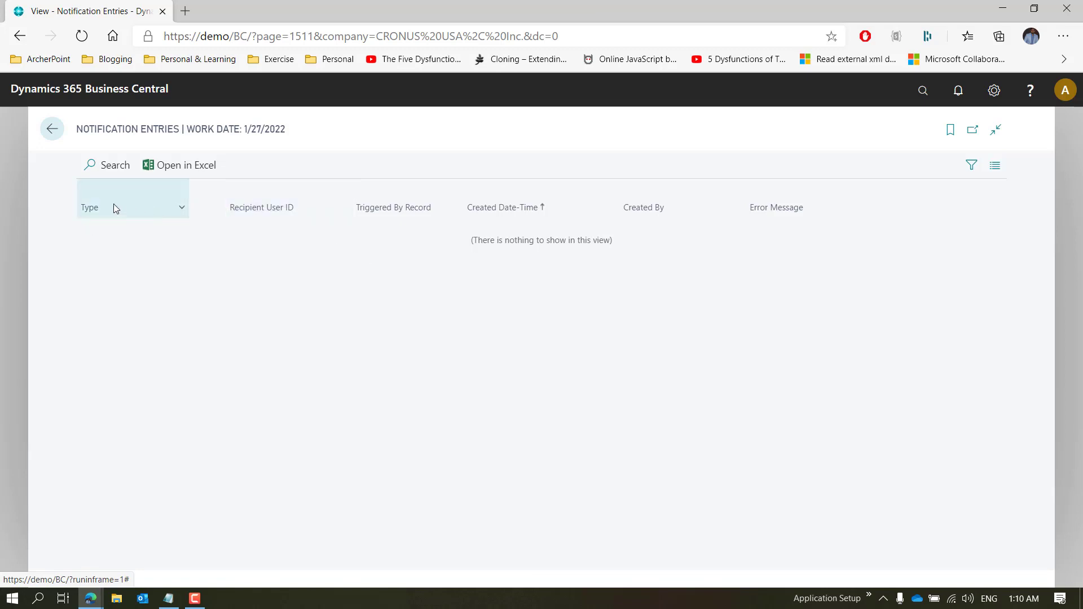
- Inspect the sort and filter options of the Type column, then dismiss them
left_click(179, 210)
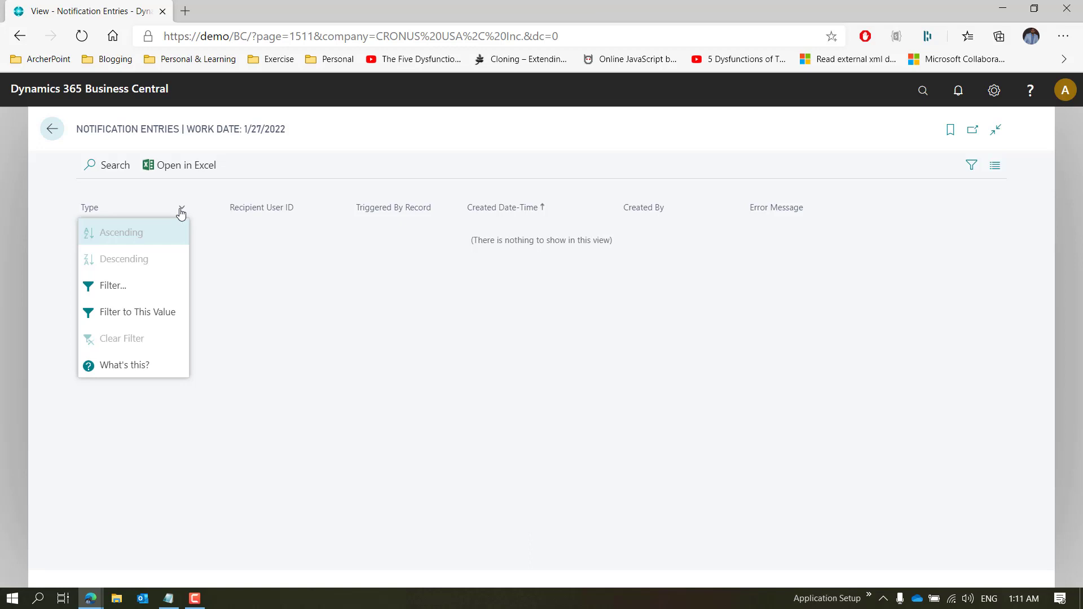
left_click(181, 212)
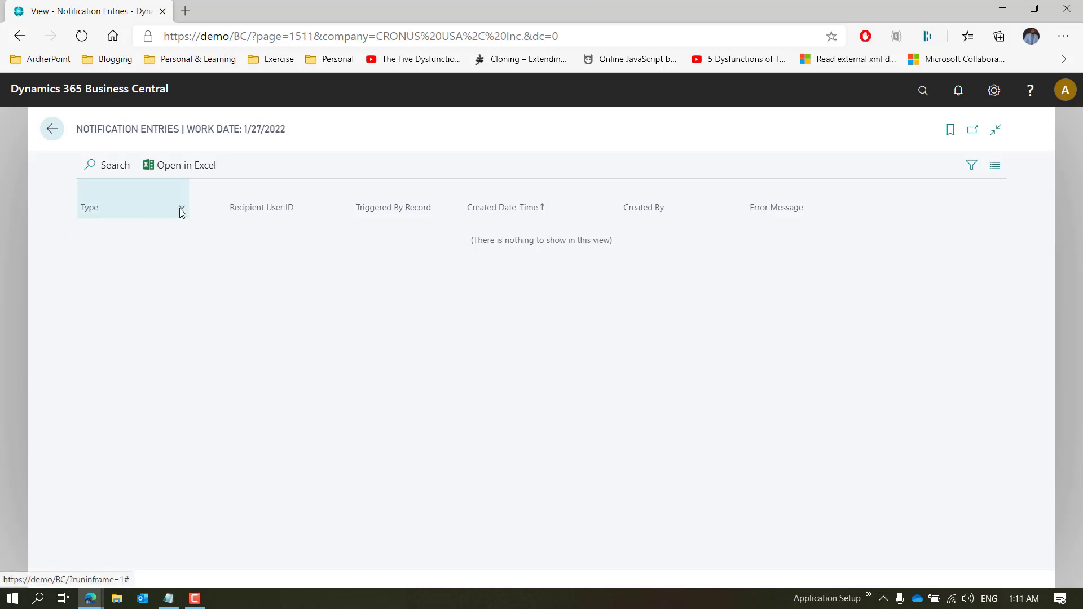
left_click(180, 212)
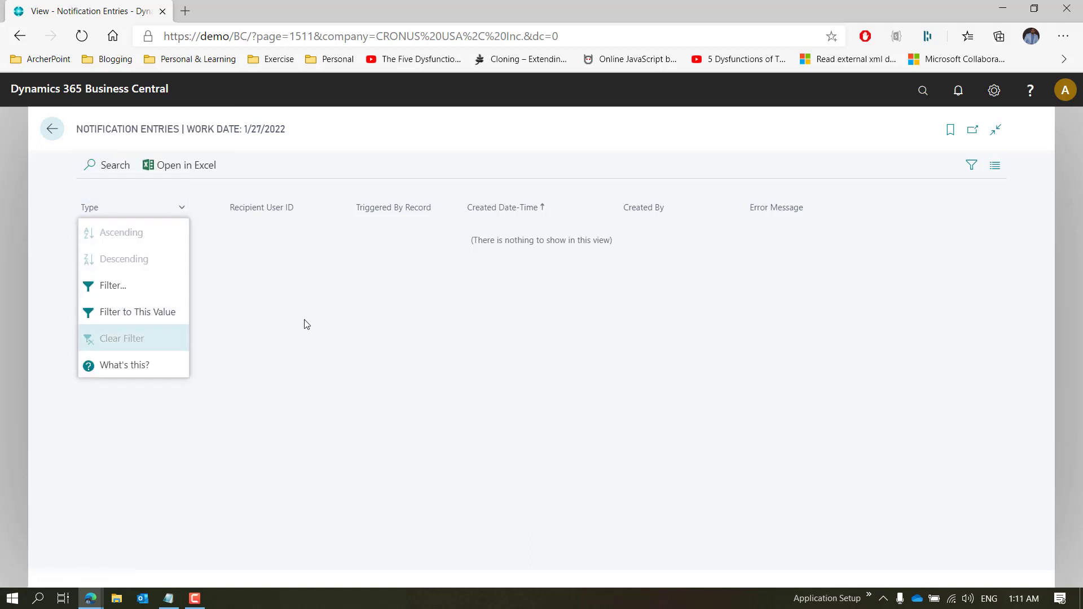
left_click(304, 233)
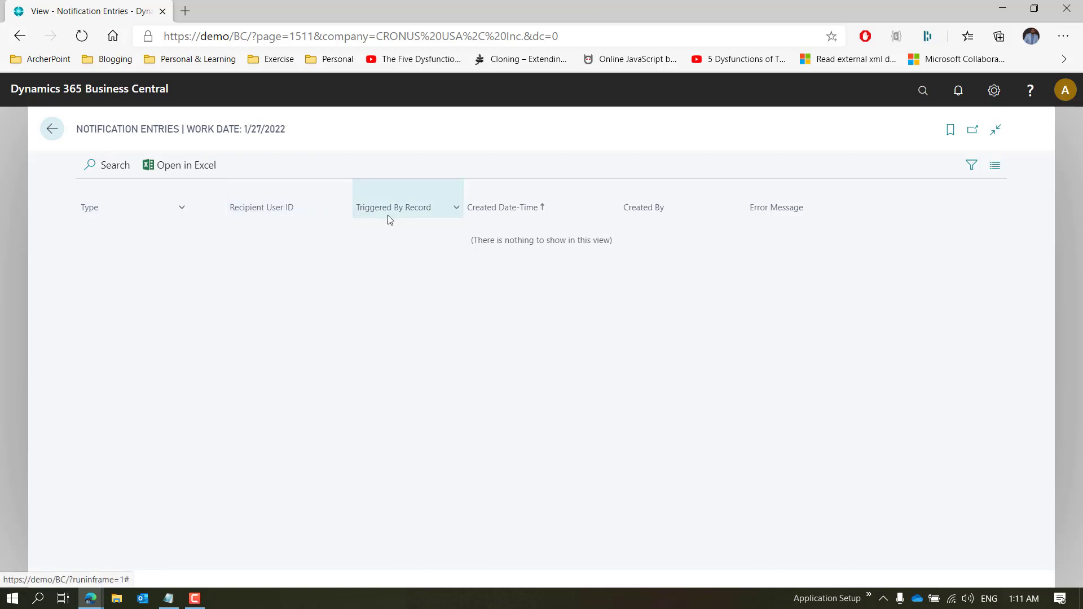
- Review the remaining empty column headers, then close the list to return to the Role Center
mouse_move(393, 216)
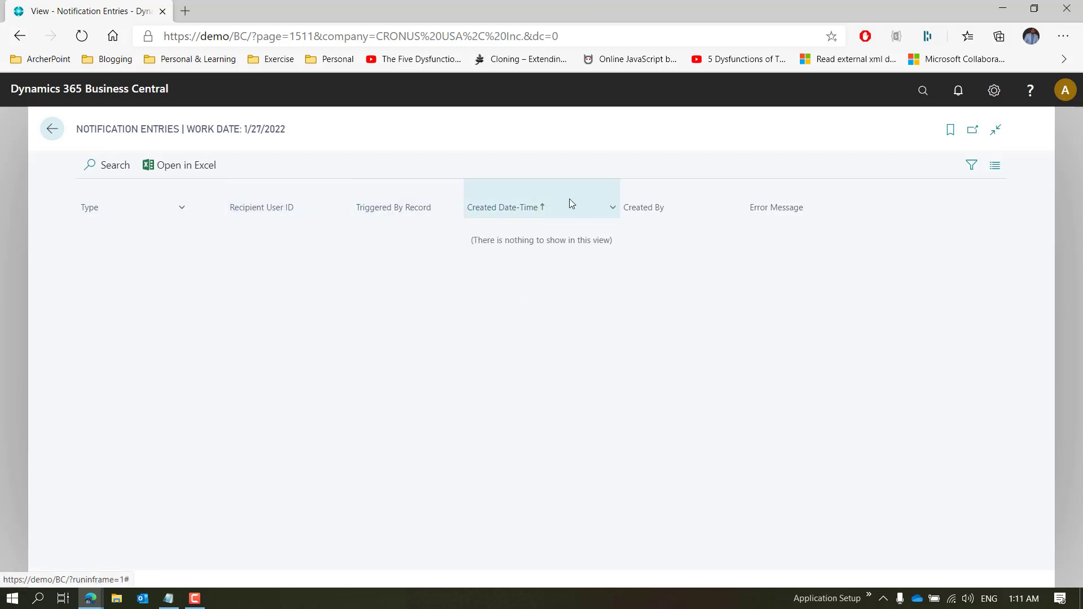
mouse_move(508, 209)
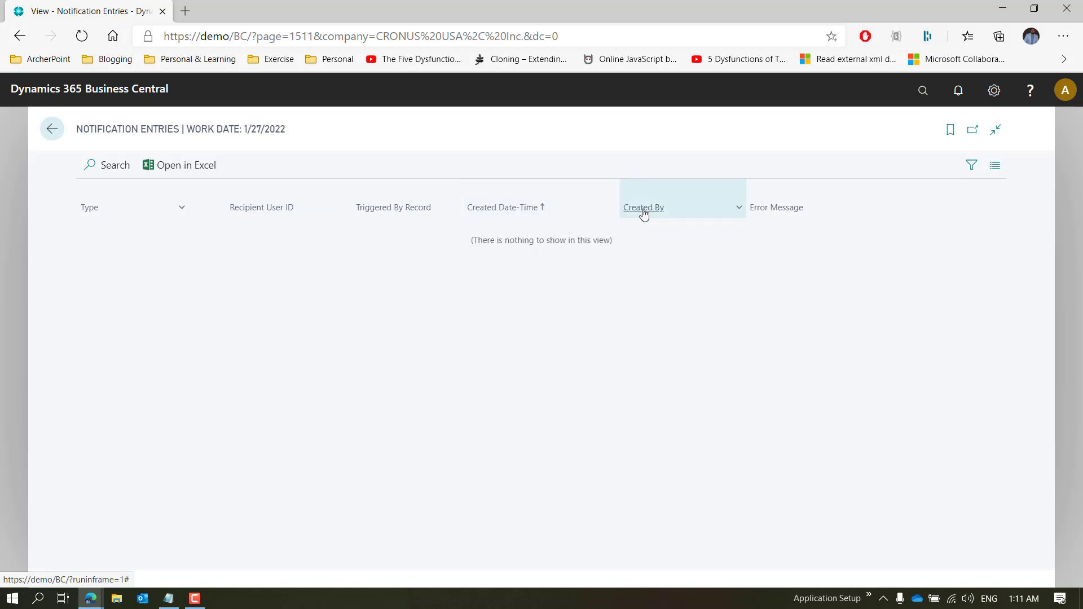
mouse_move(641, 211)
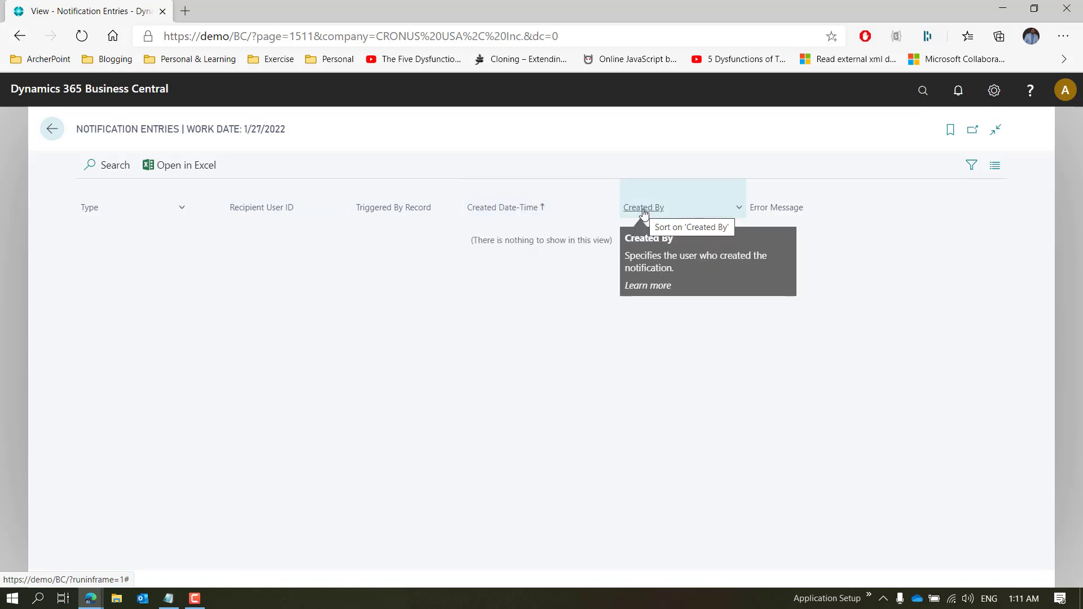
mouse_move(770, 212)
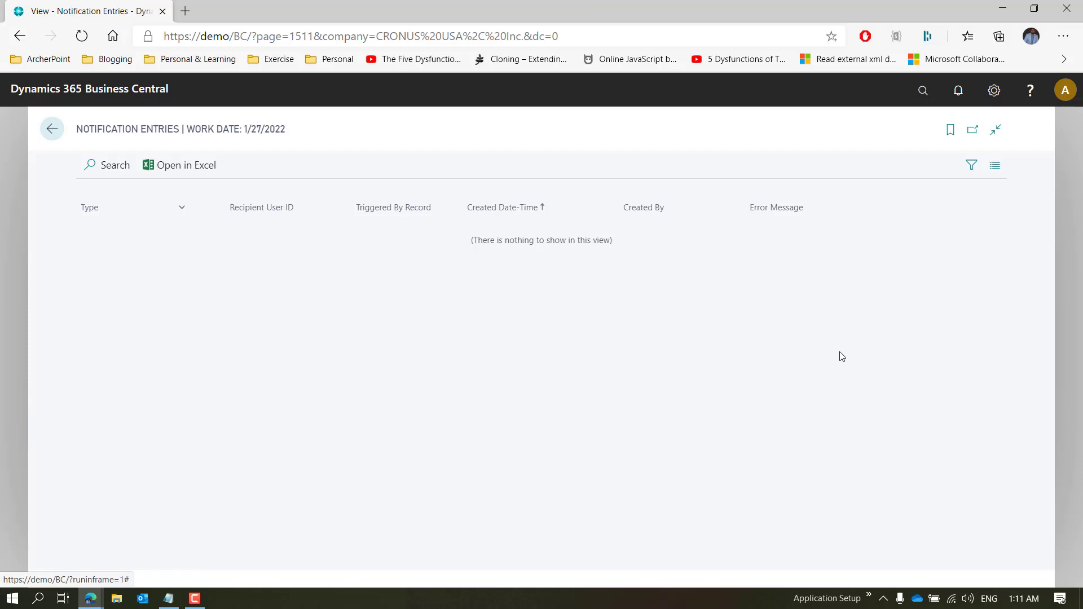
key("Escape")
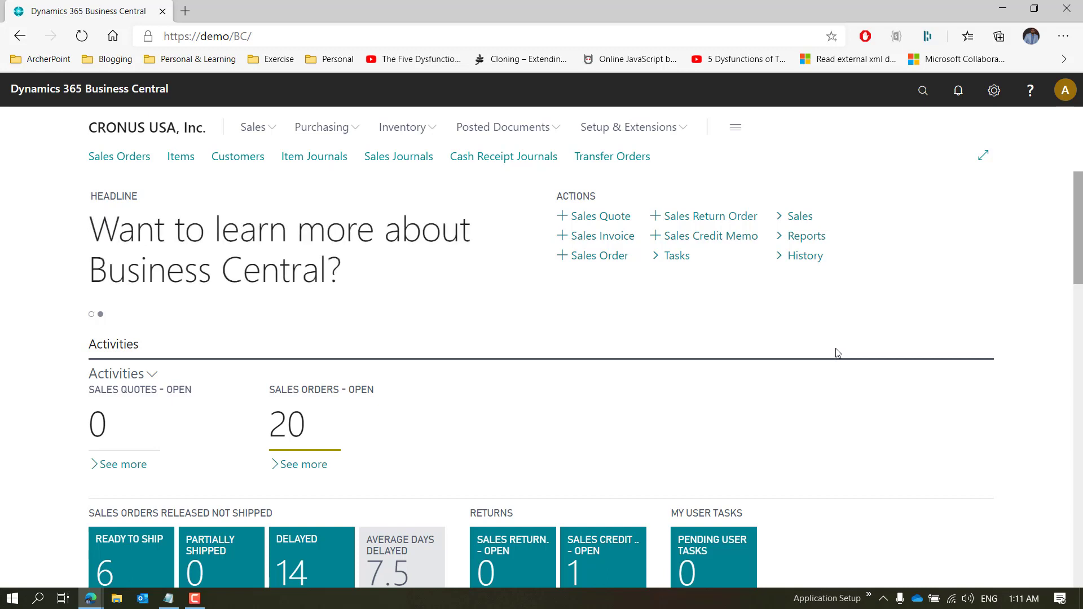
left_click(925, 92)
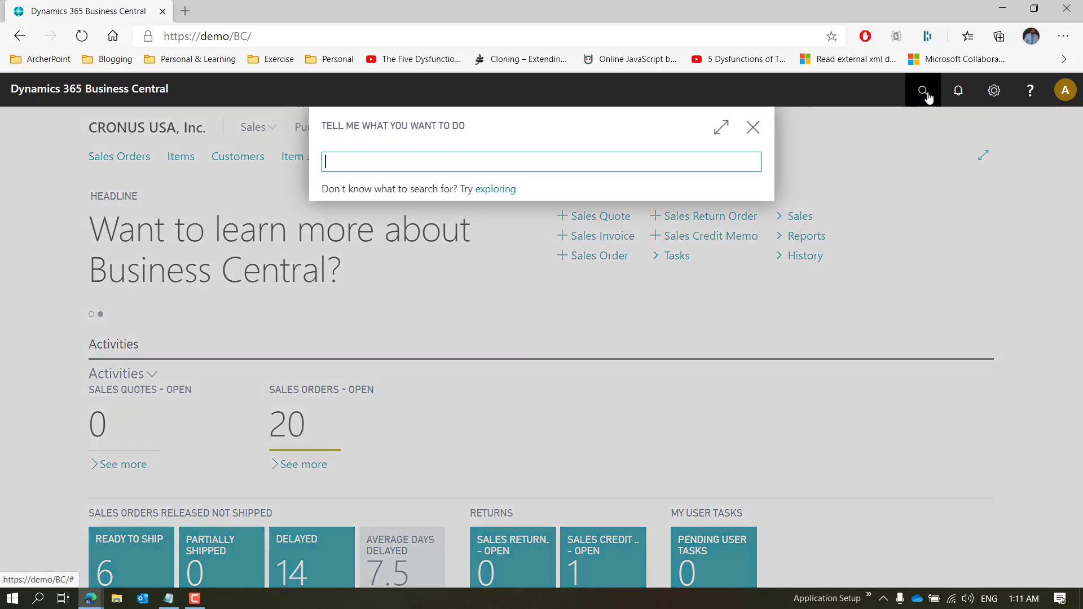
type("SMTP MAI")
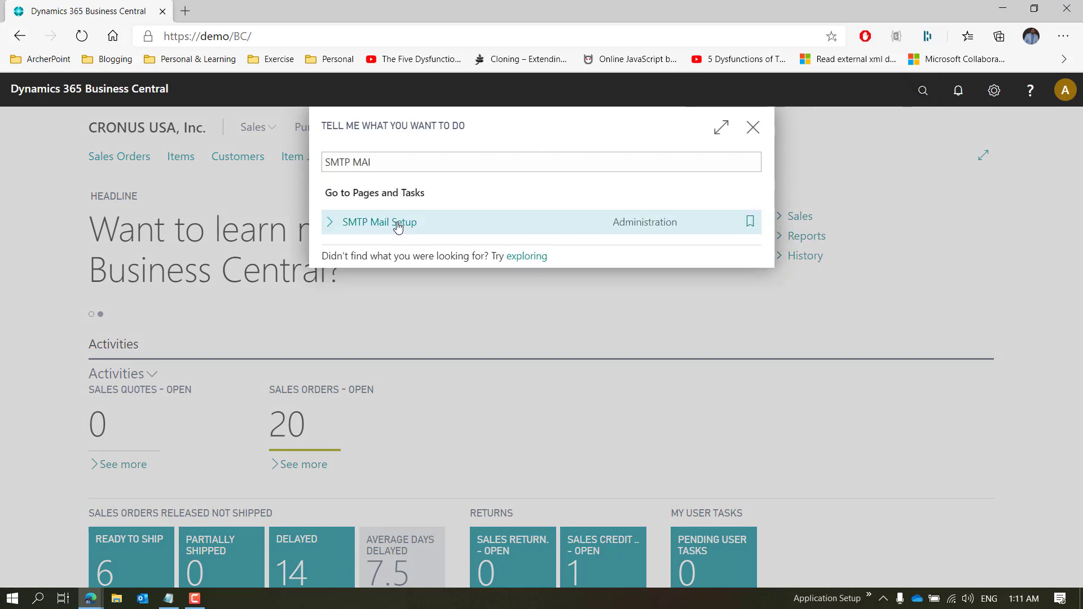
left_click(398, 221)
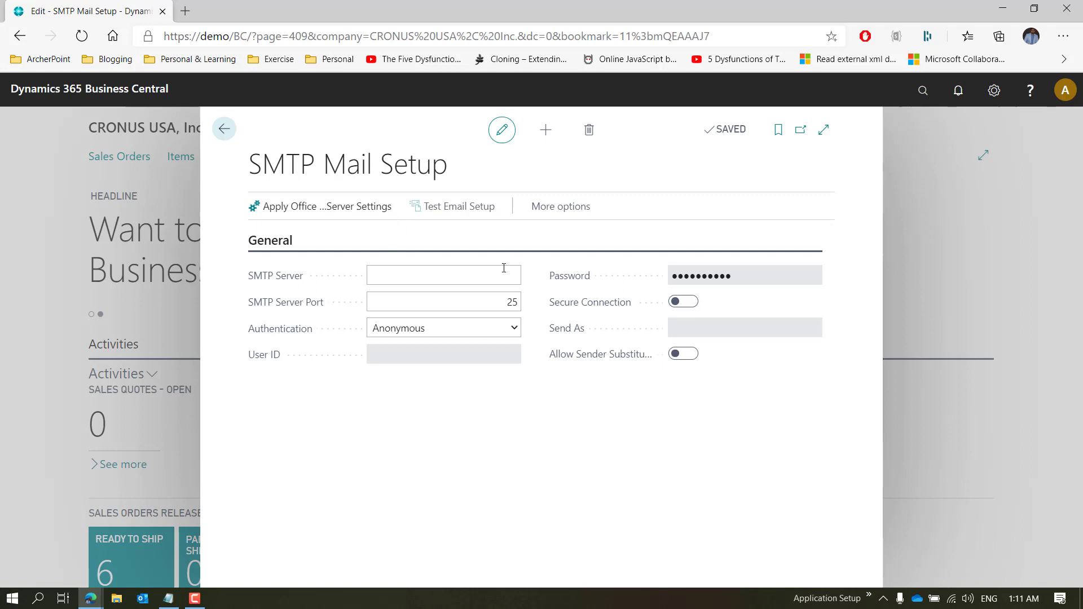
left_click(410, 305)
key("Escape")
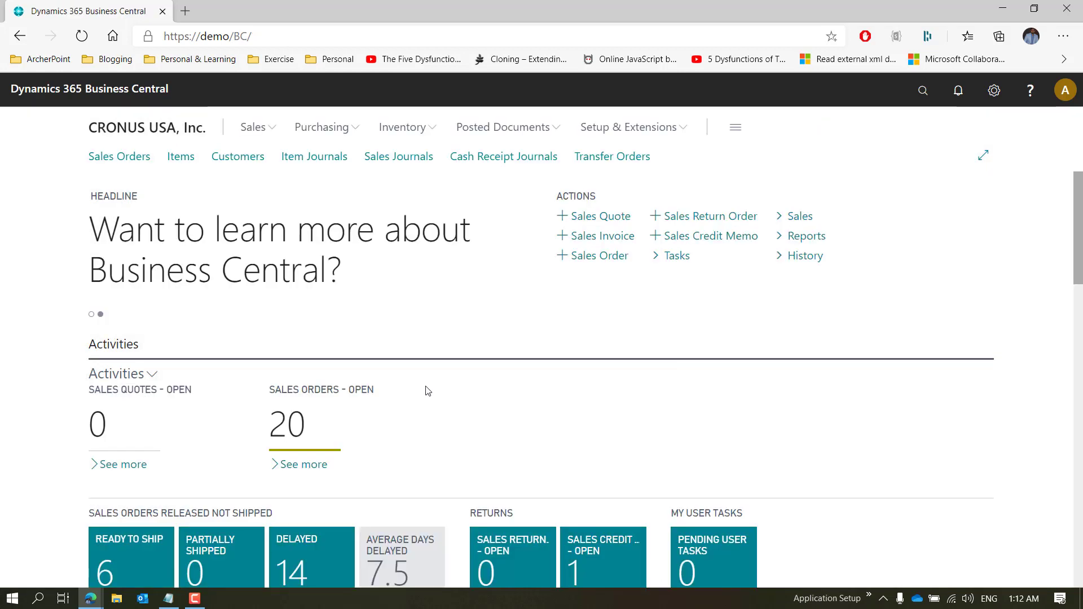